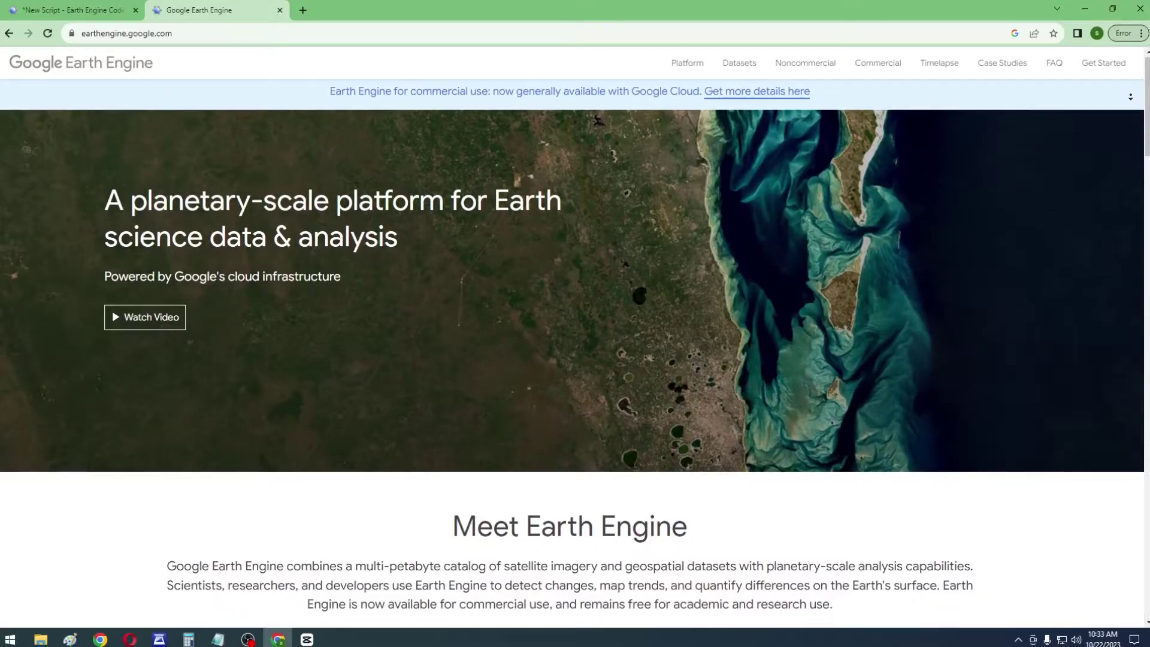
Step: Scroll down the homepage past Meet Earth Engine to the Our Planet Is Changing section
scroll(572, 300, "down", 1)
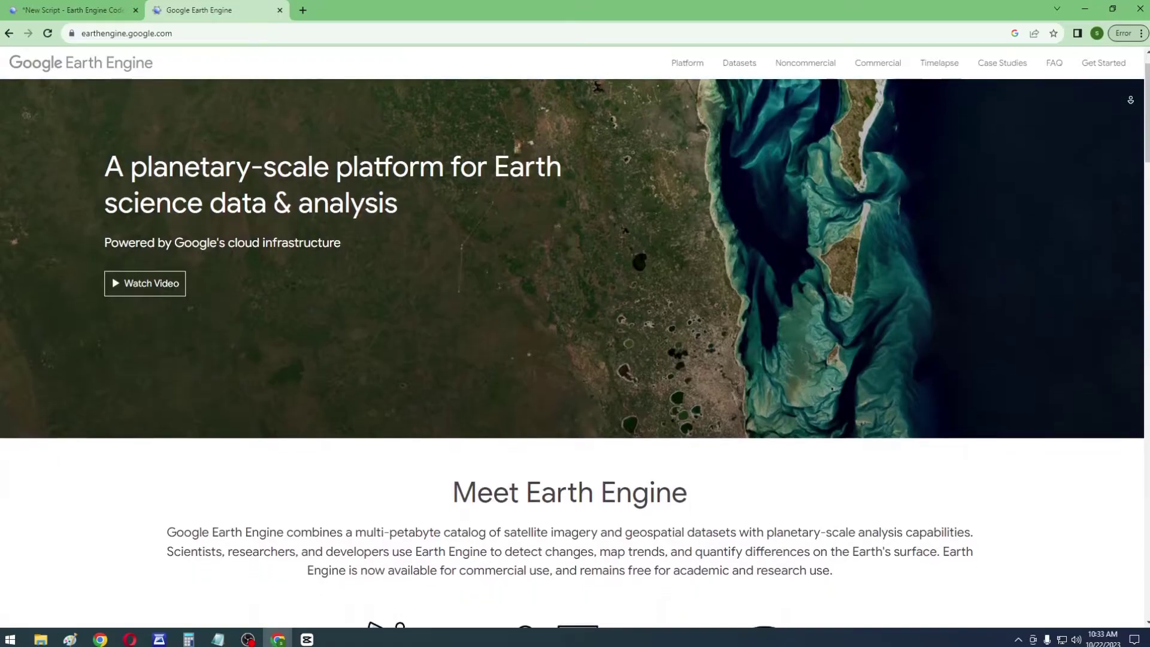
scroll(572, 299, "down", 1)
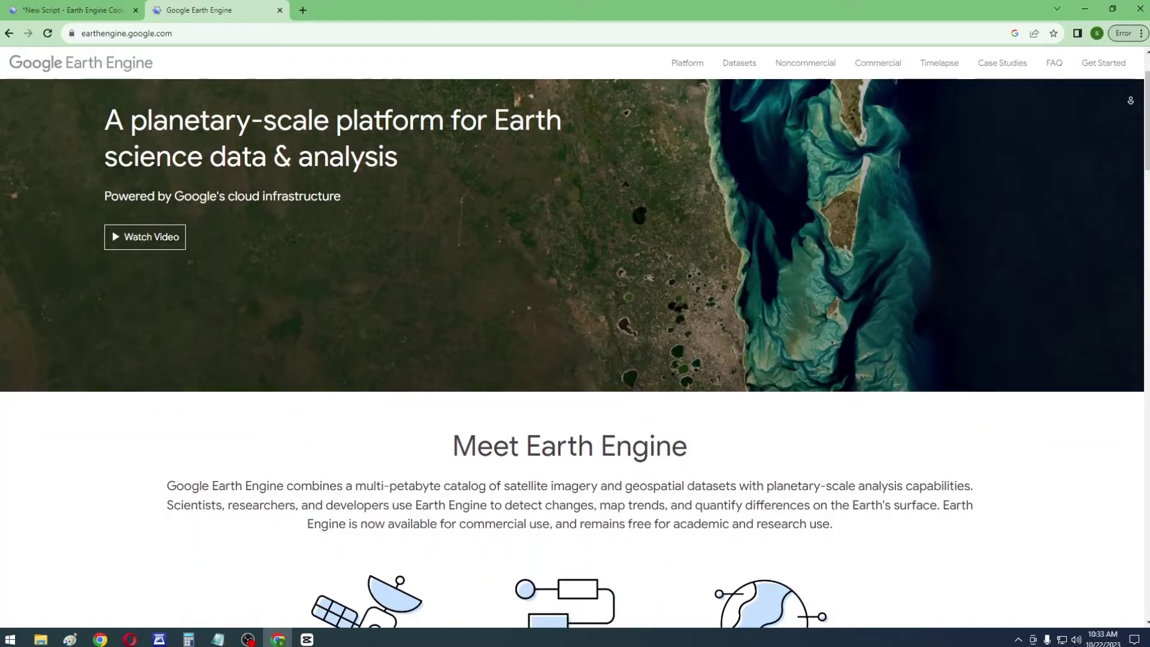
scroll(572, 299, "down", 1)
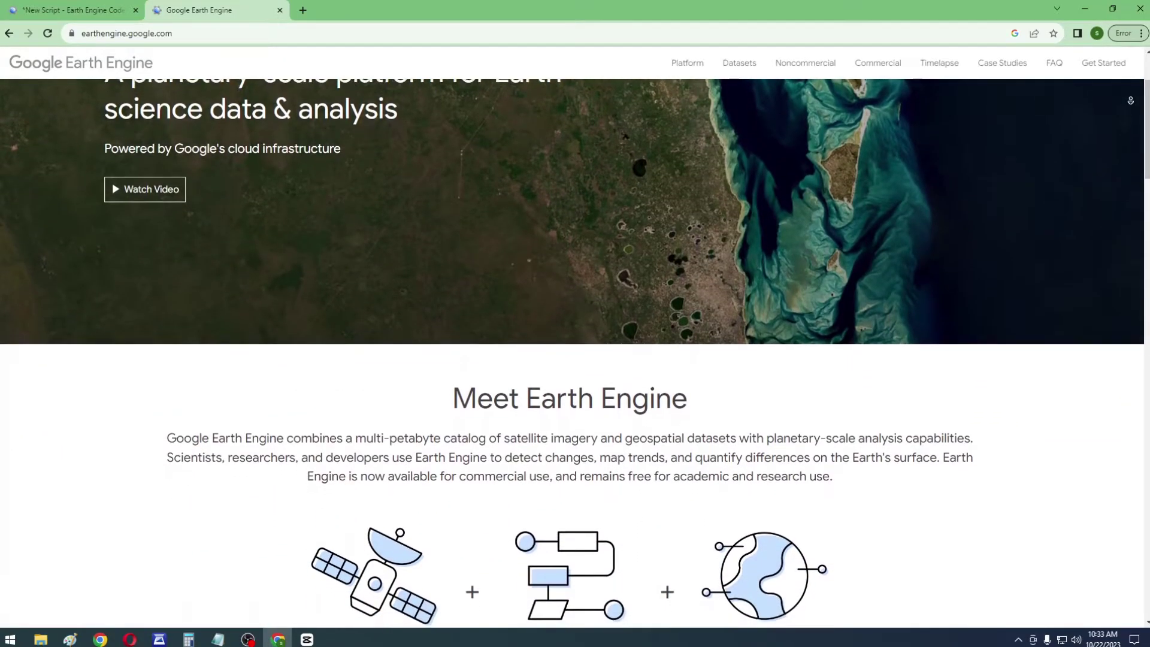
scroll(572, 299, "down", 1)
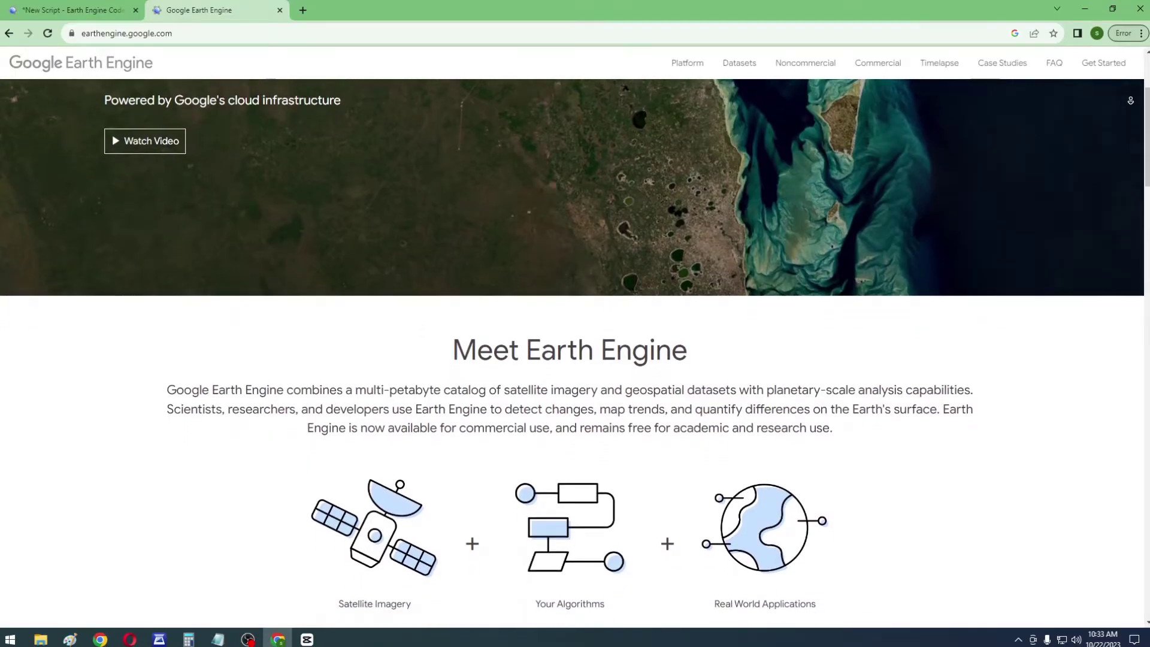
scroll(572, 299, "down", 1)
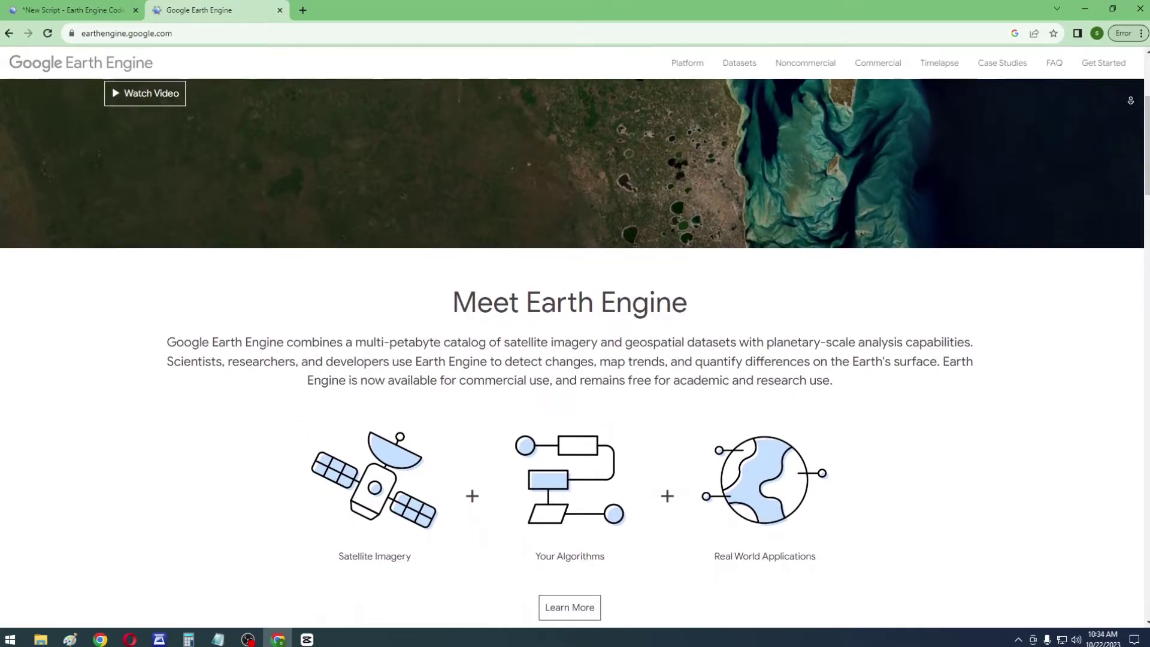
scroll(572, 300, "down", 1)
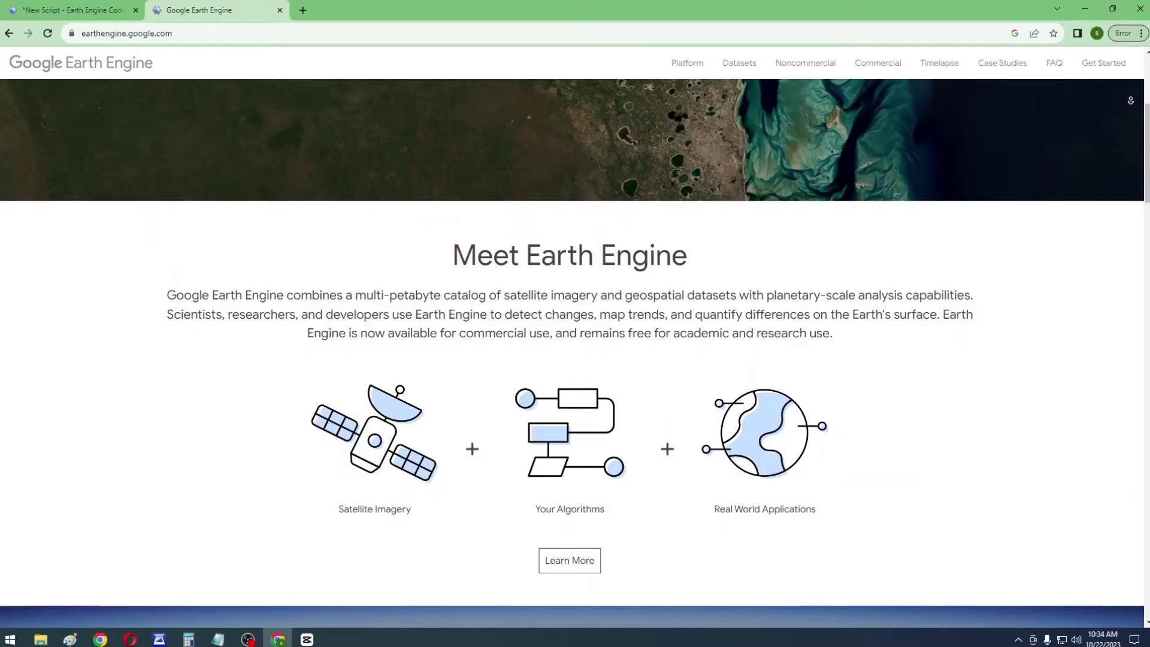
scroll(572, 299, "down", 1)
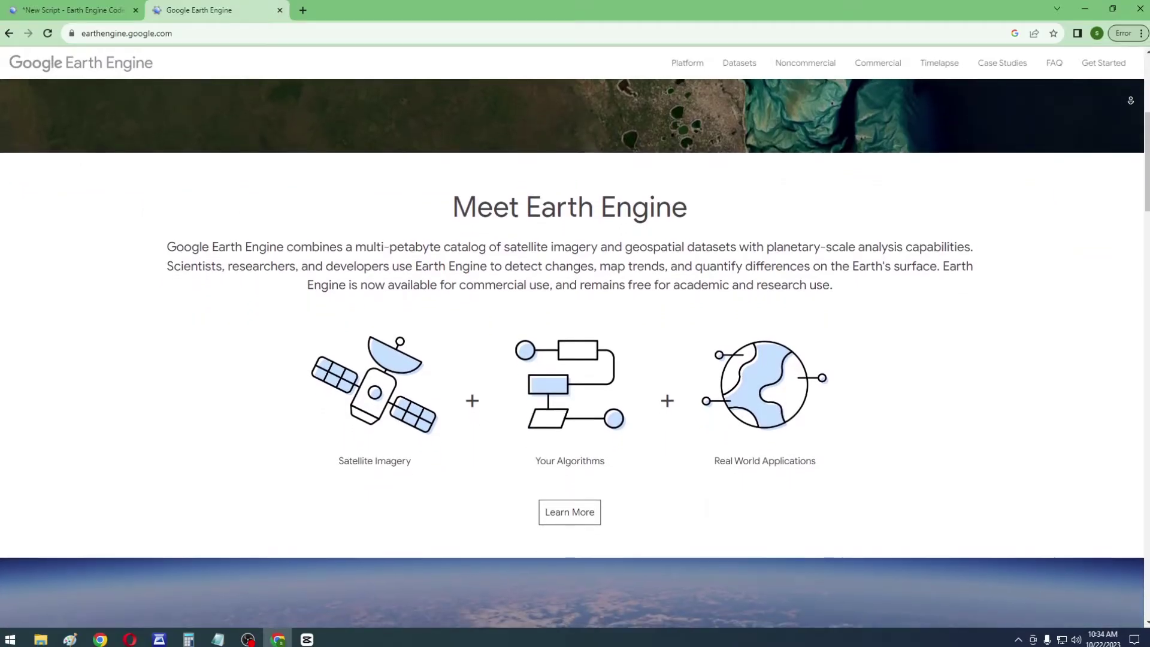
scroll(572, 300, "down", 1)
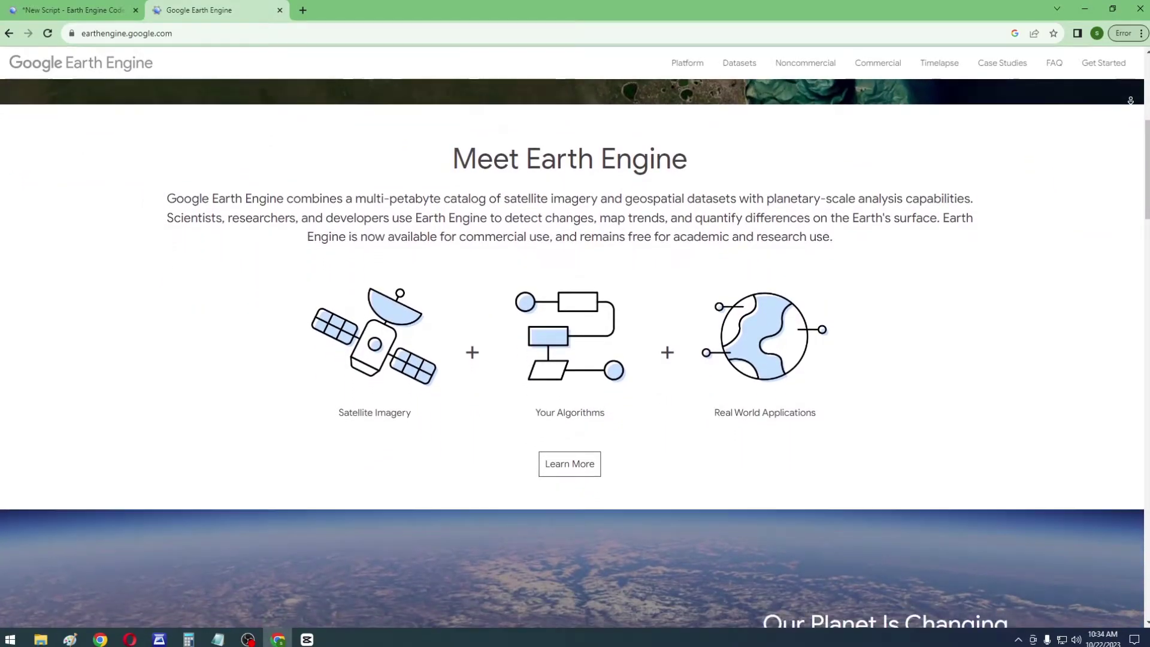
scroll(572, 299, "down", 1)
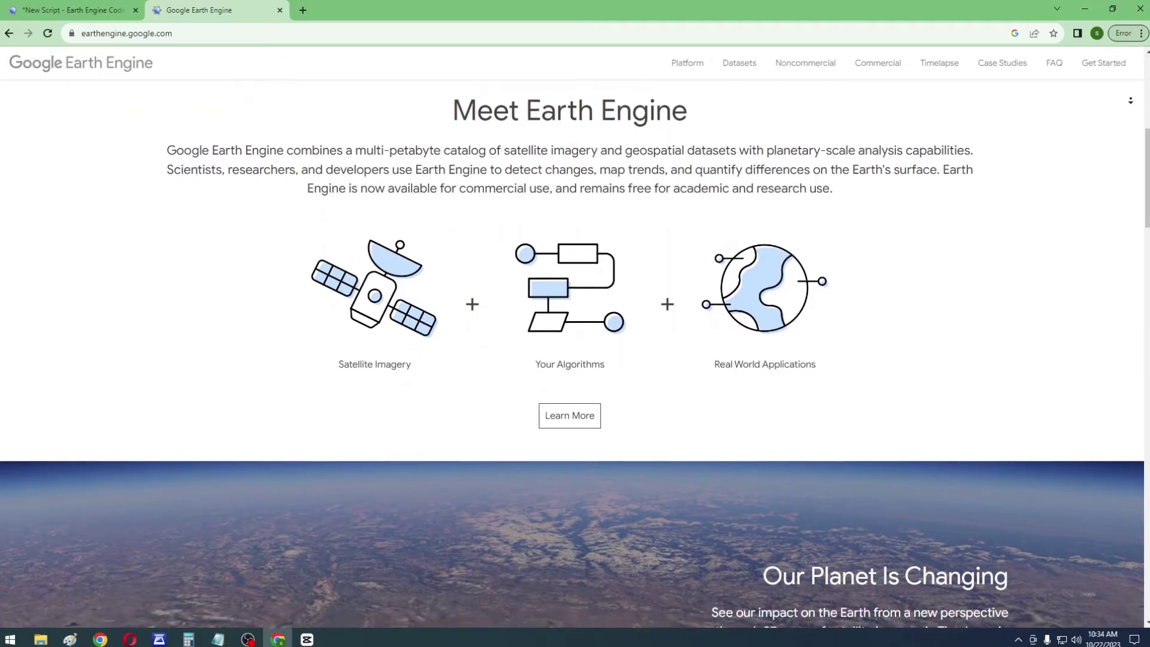
scroll(572, 300, "down", 1)
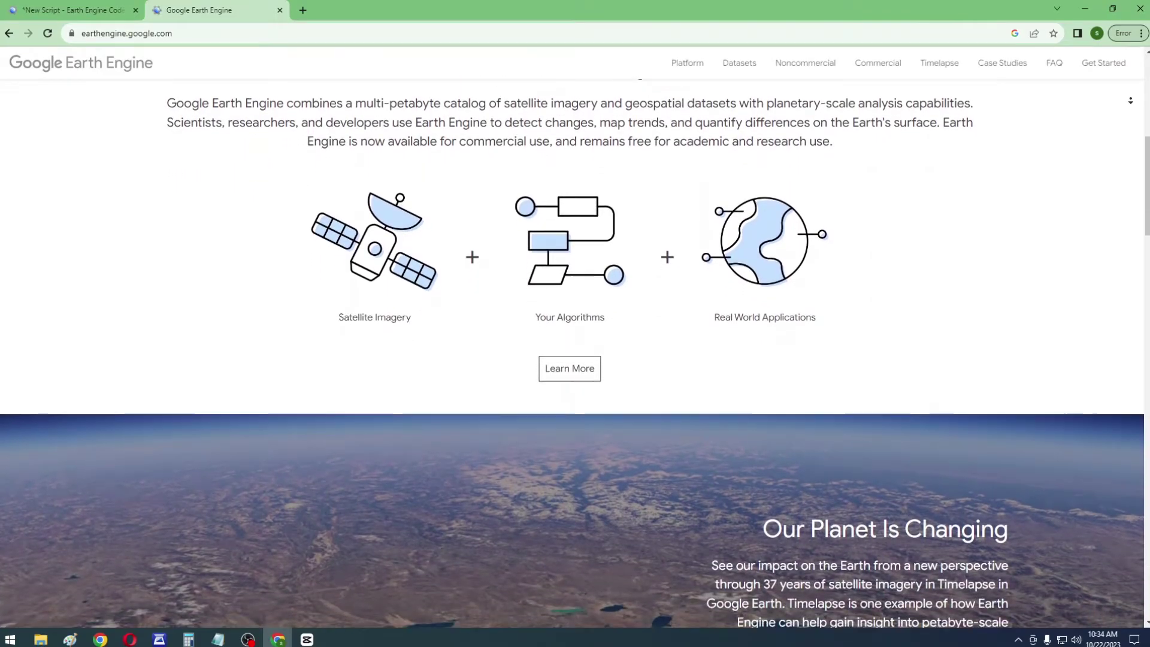
scroll(572, 300, "down", 1)
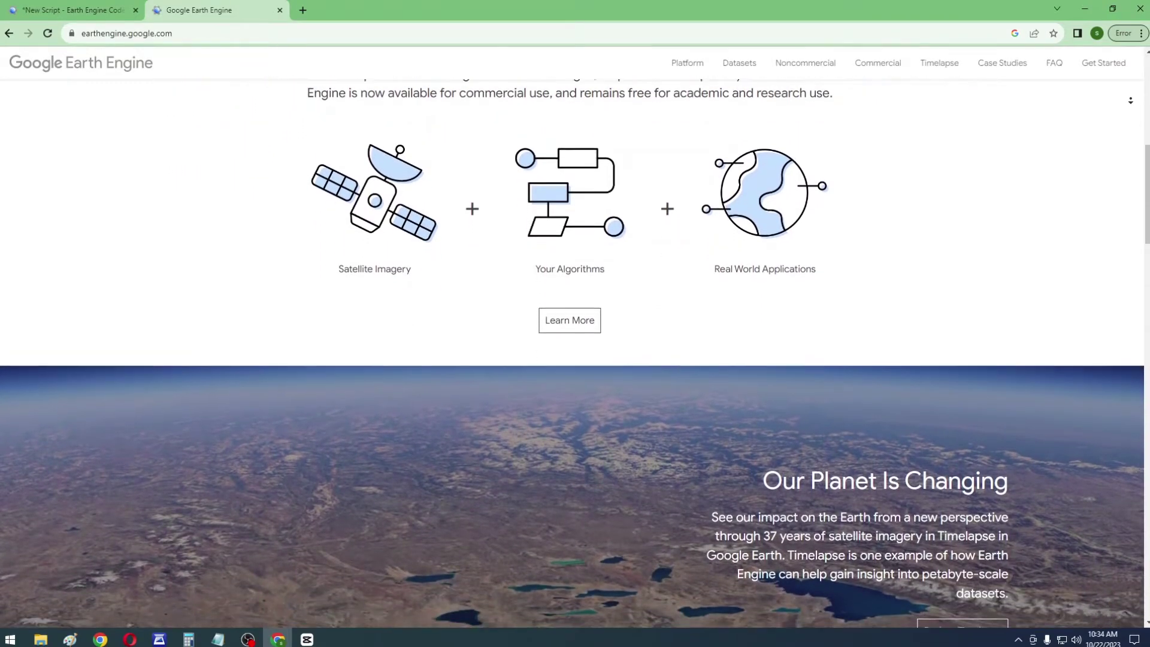
scroll(572, 299, "down", 1)
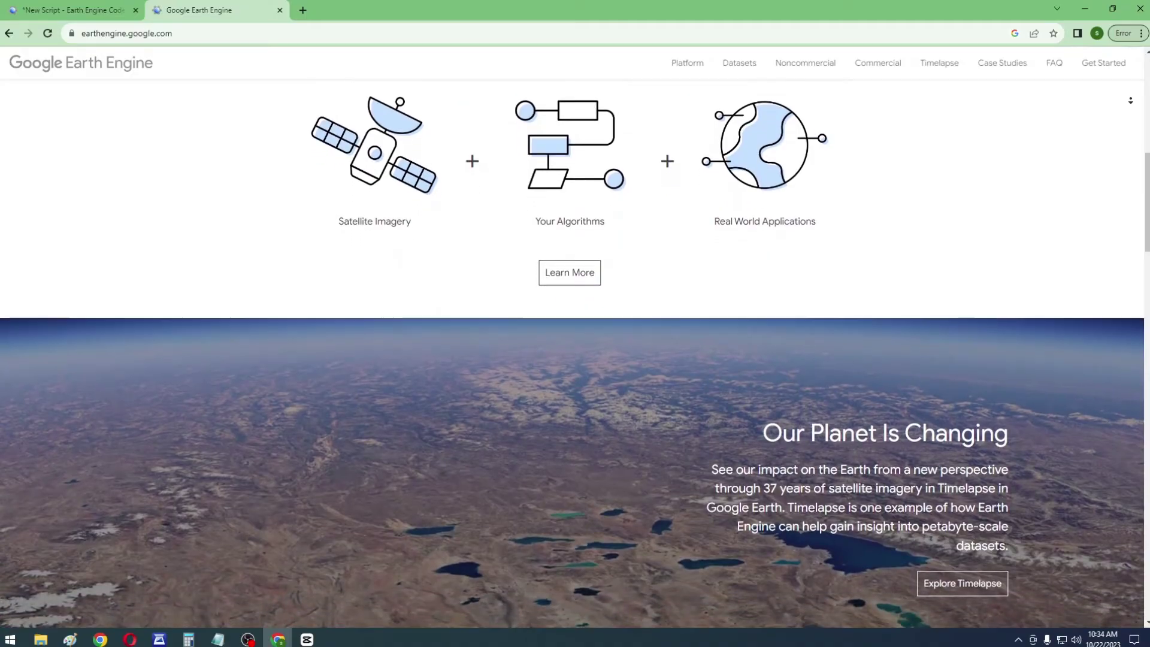
scroll(572, 335, "down", 1)
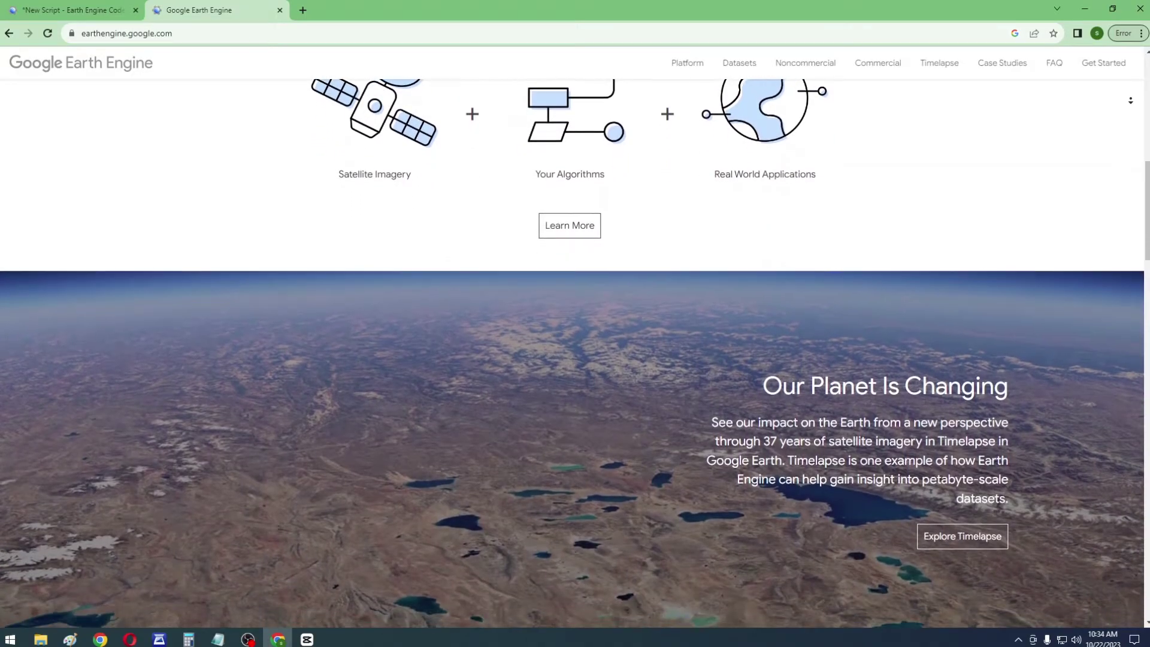
scroll(572, 335, "down", 1)
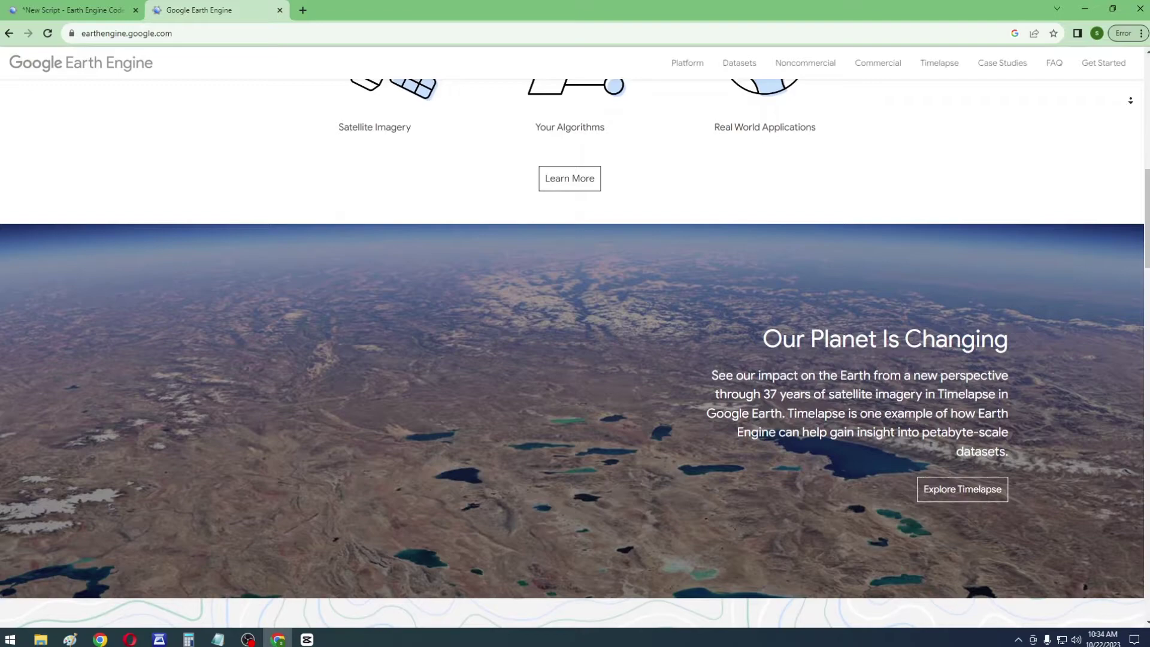
scroll(572, 336, "down", 1)
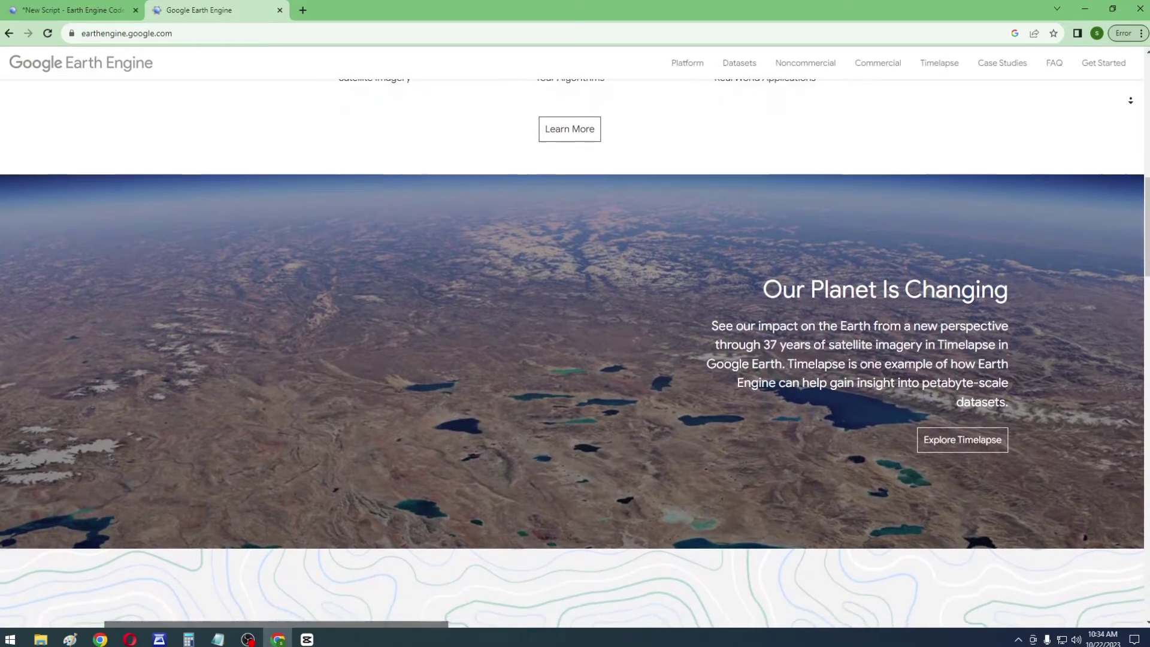
scroll(1130, 100, "down", 1)
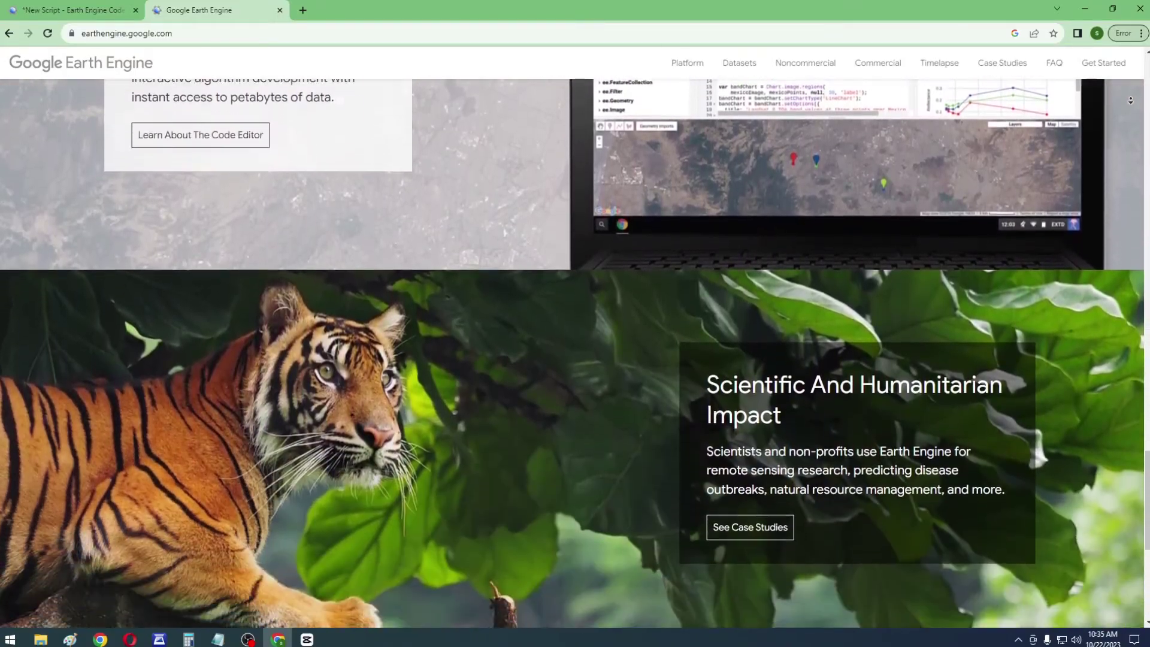
Step: Switch the browser to full-screen mode with F11
key("F11")
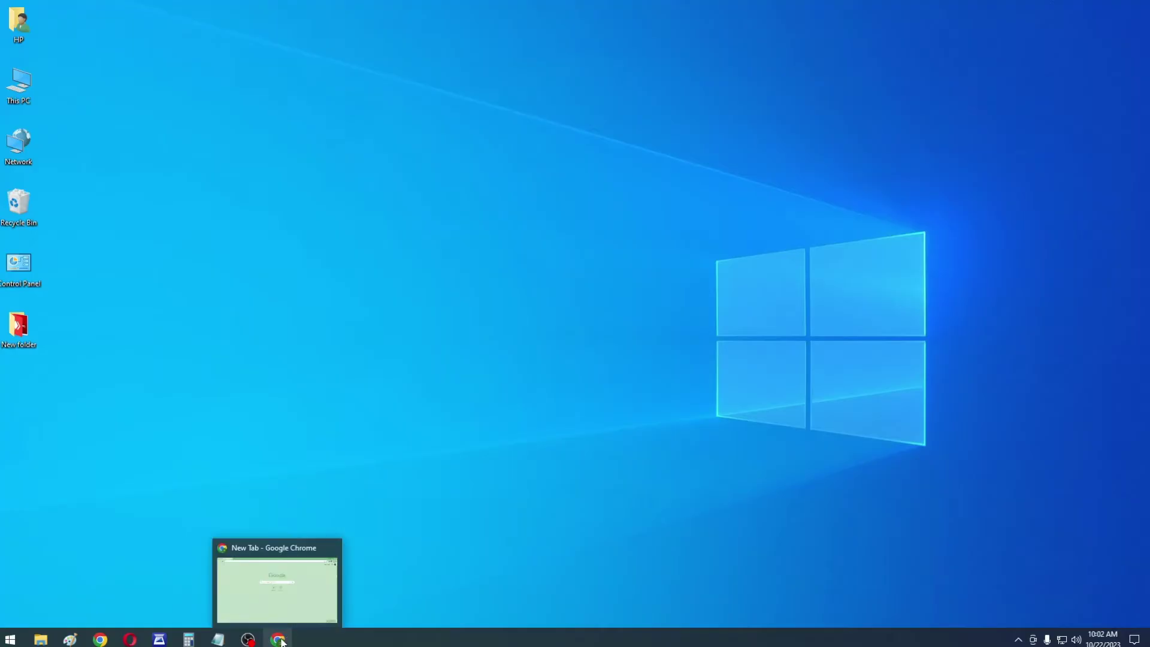
Step: Bring Chrome back and search Google for 'google earth engine'
left_click(279, 640)
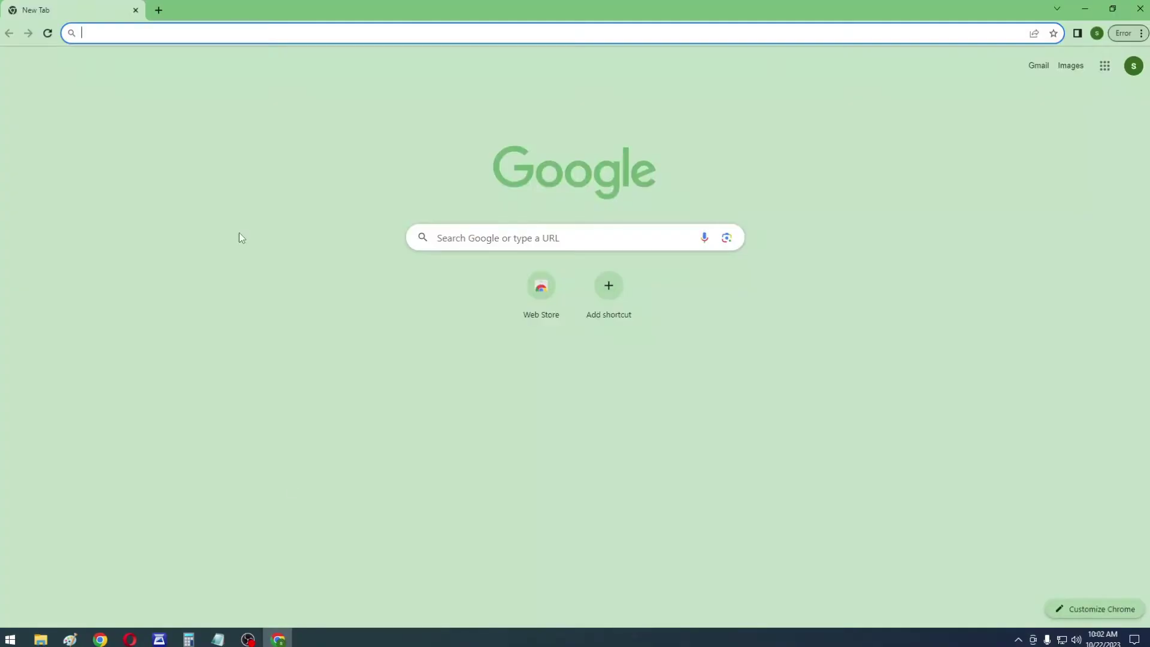
left_click(96, 33)
type("g")
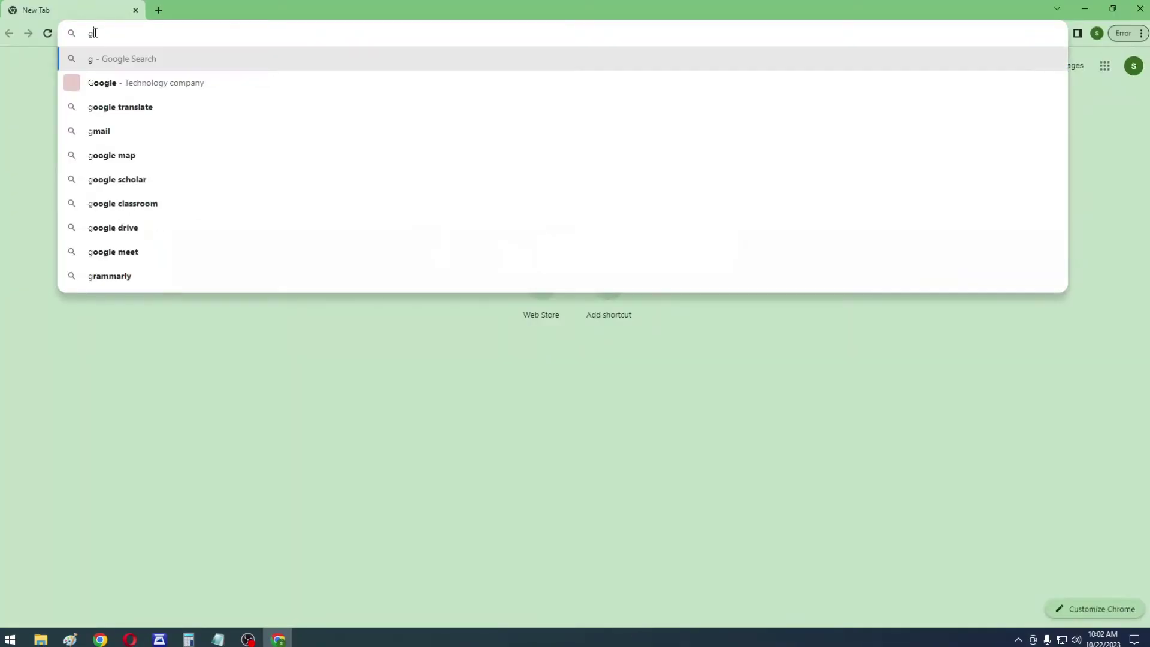
type("oogle ea")
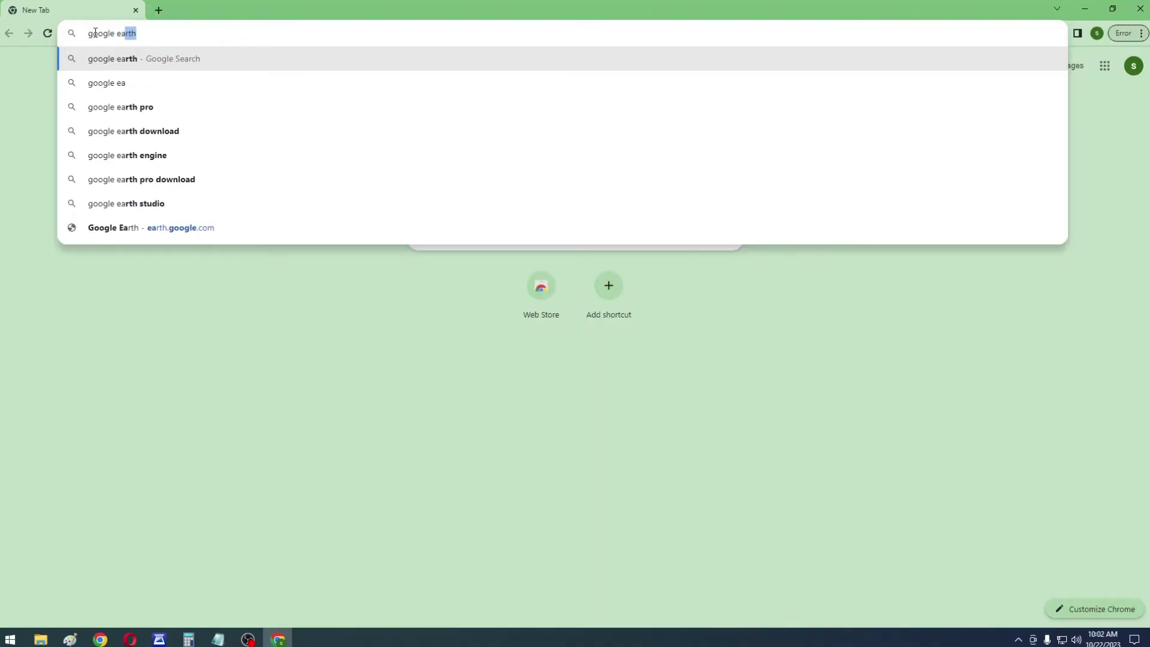
type("rth engine")
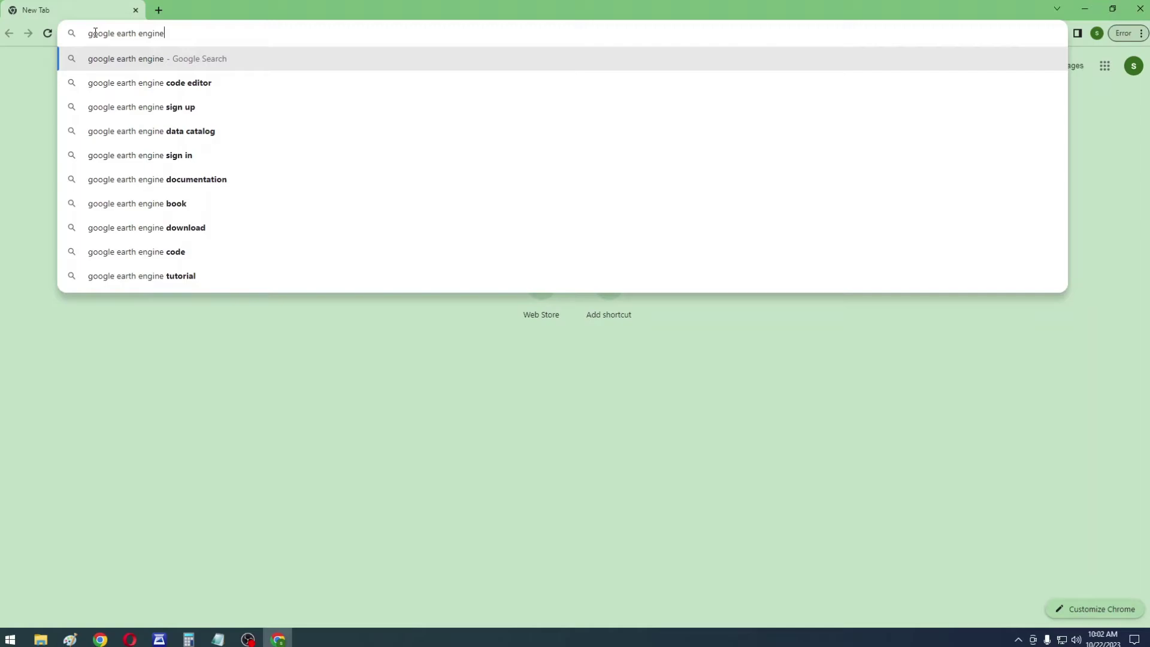
key("Return")
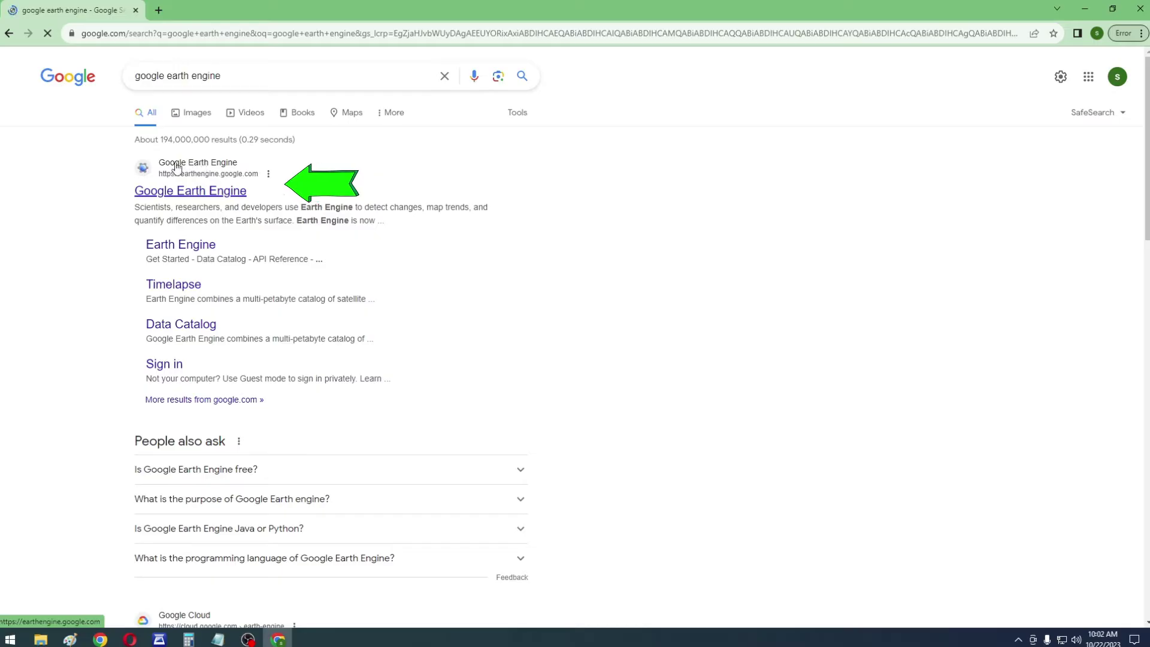
Step: Open the top earthengine.google.com result
left_click(223, 192)
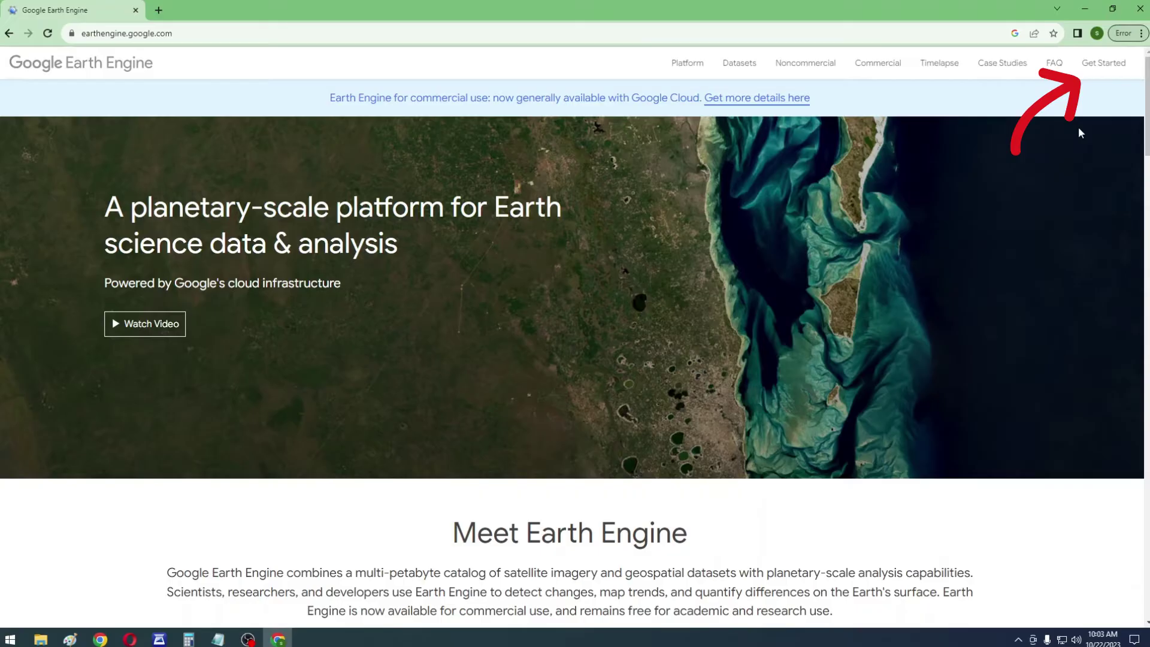
Step: Choose Get Started and sign in with the existing Google account
left_click(1101, 66)
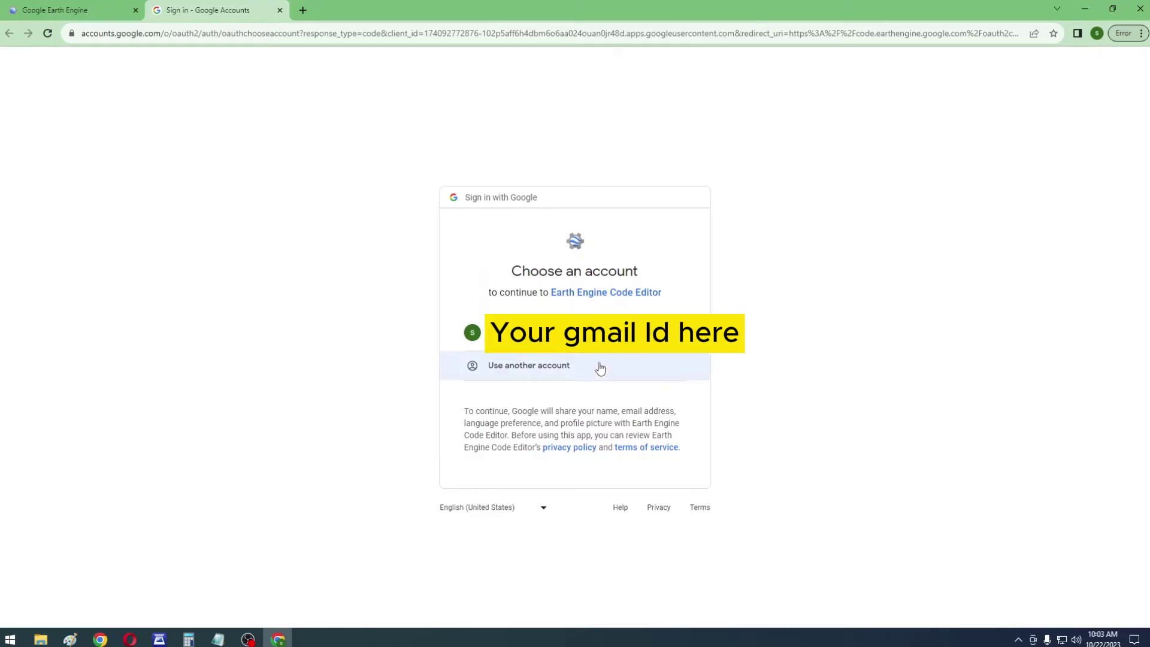
left_click(659, 334)
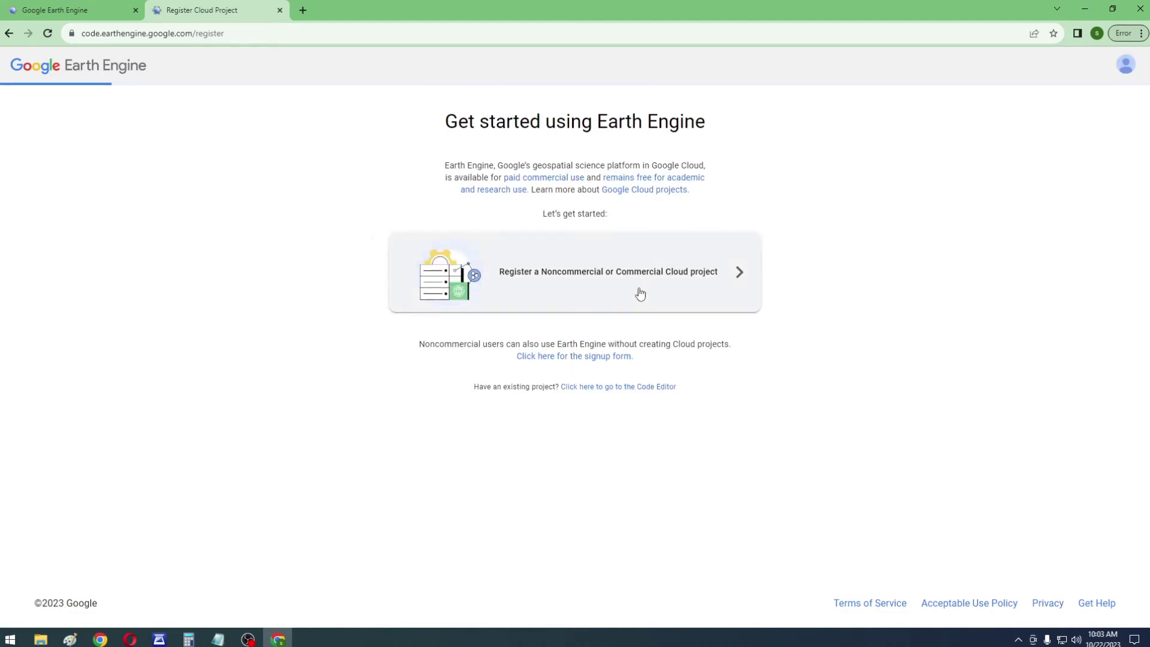
Step: Register a Cloud project for unpaid usage with project type No affiliation, then continue
left_click(717, 277)
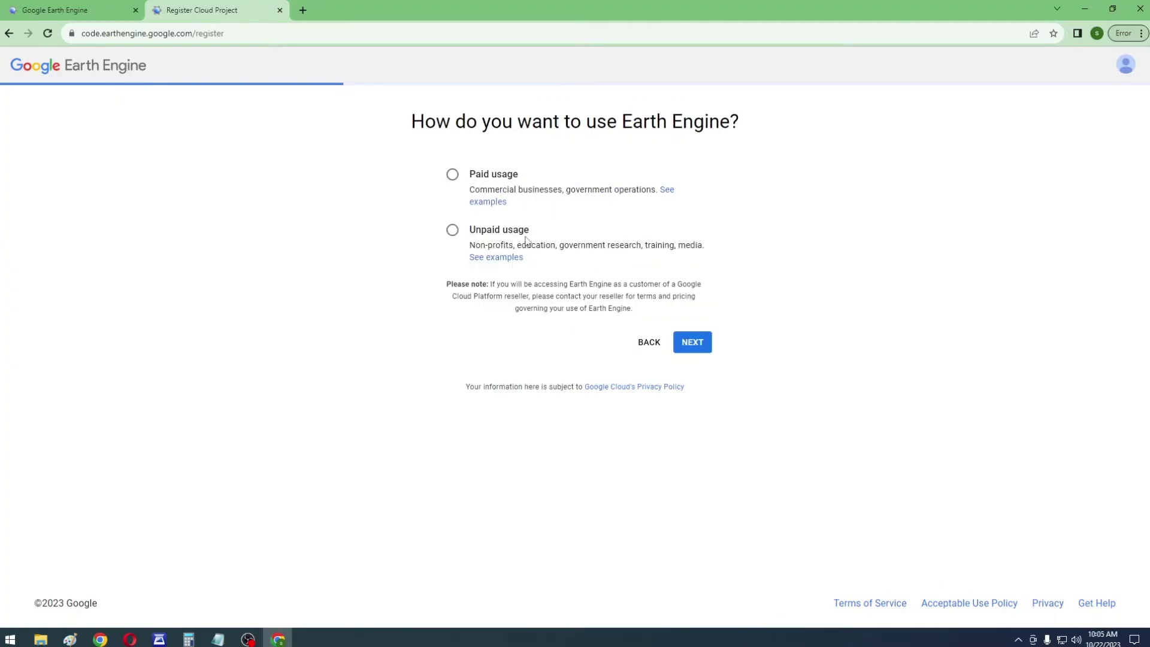
left_click(500, 230)
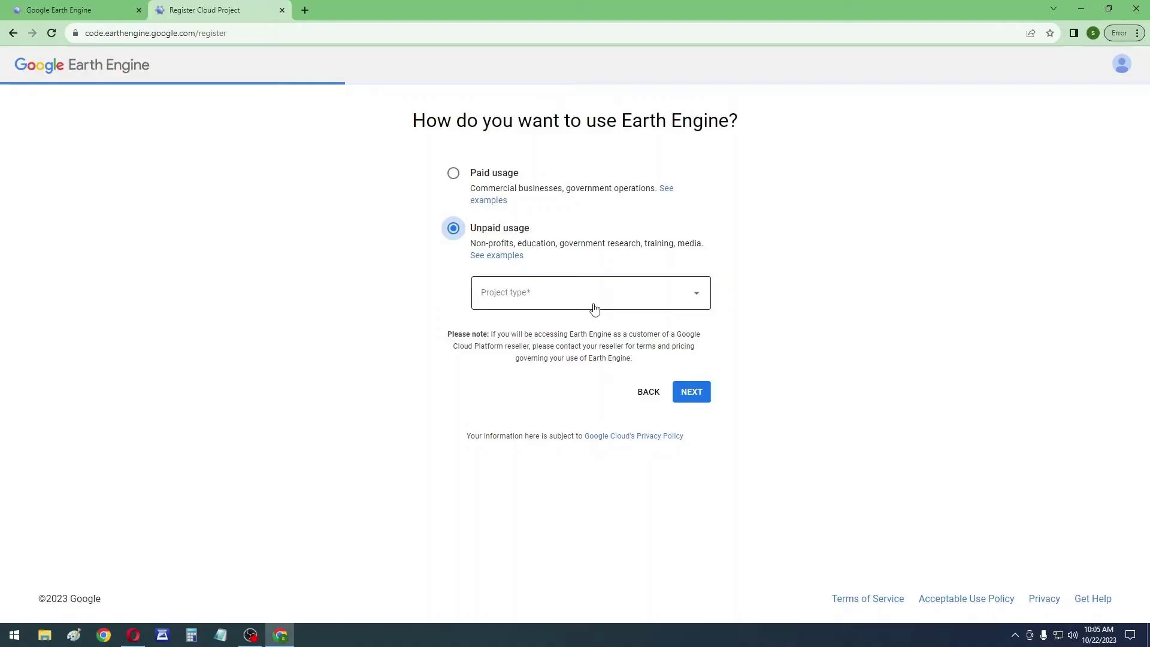
left_click(587, 303)
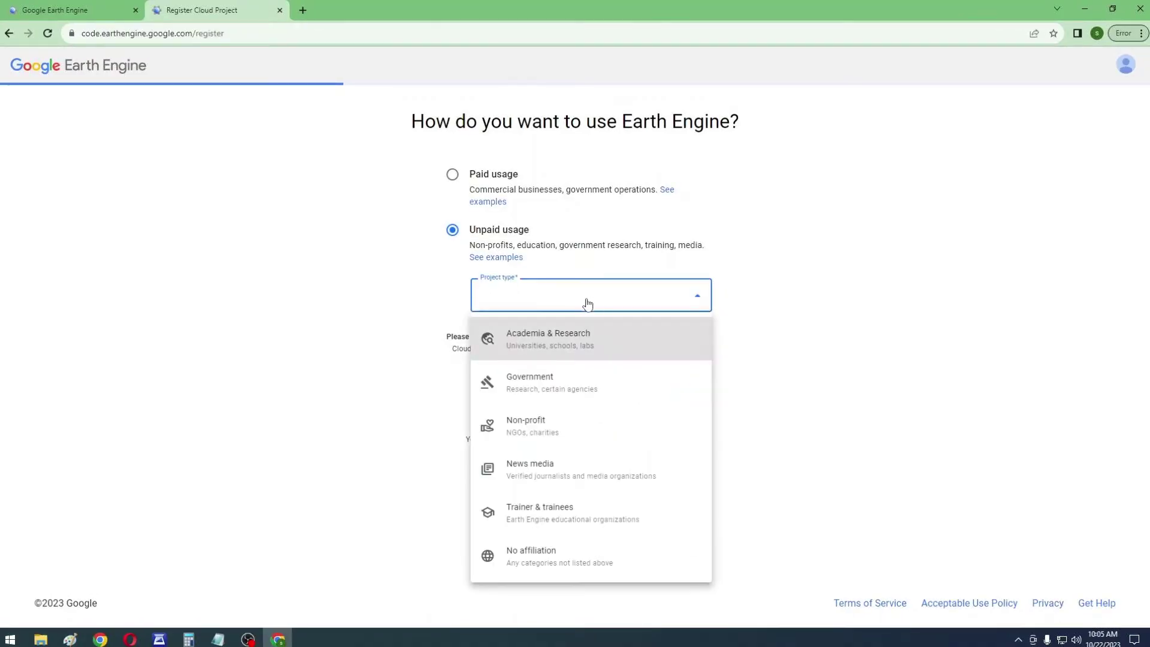
left_click(543, 563)
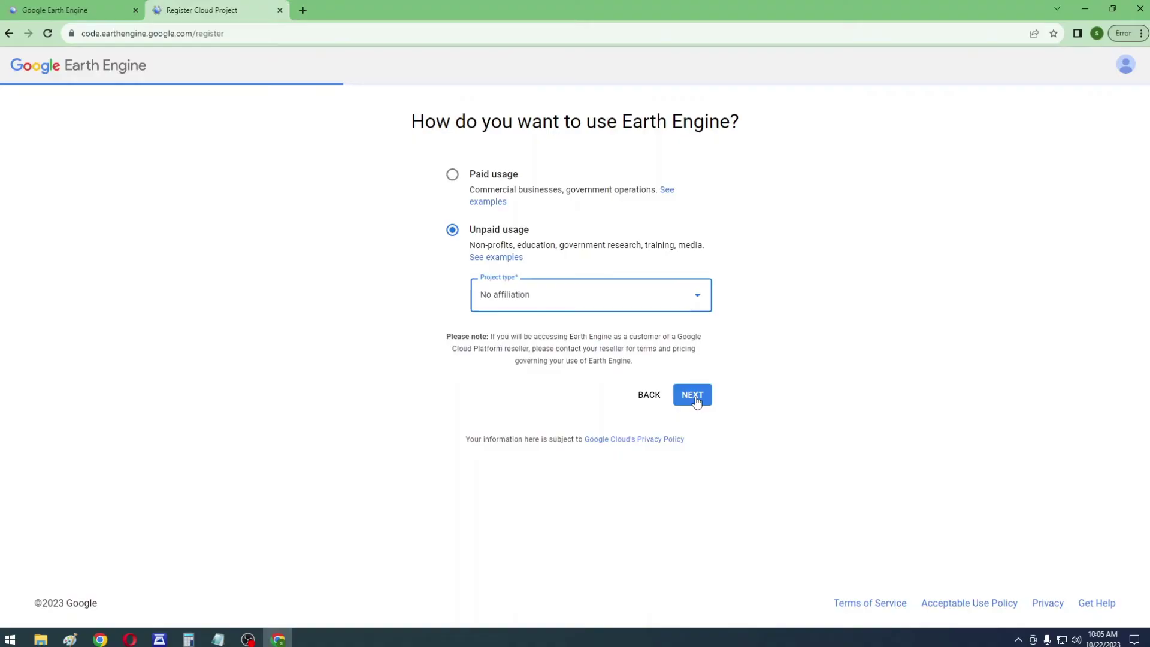
left_click(693, 395)
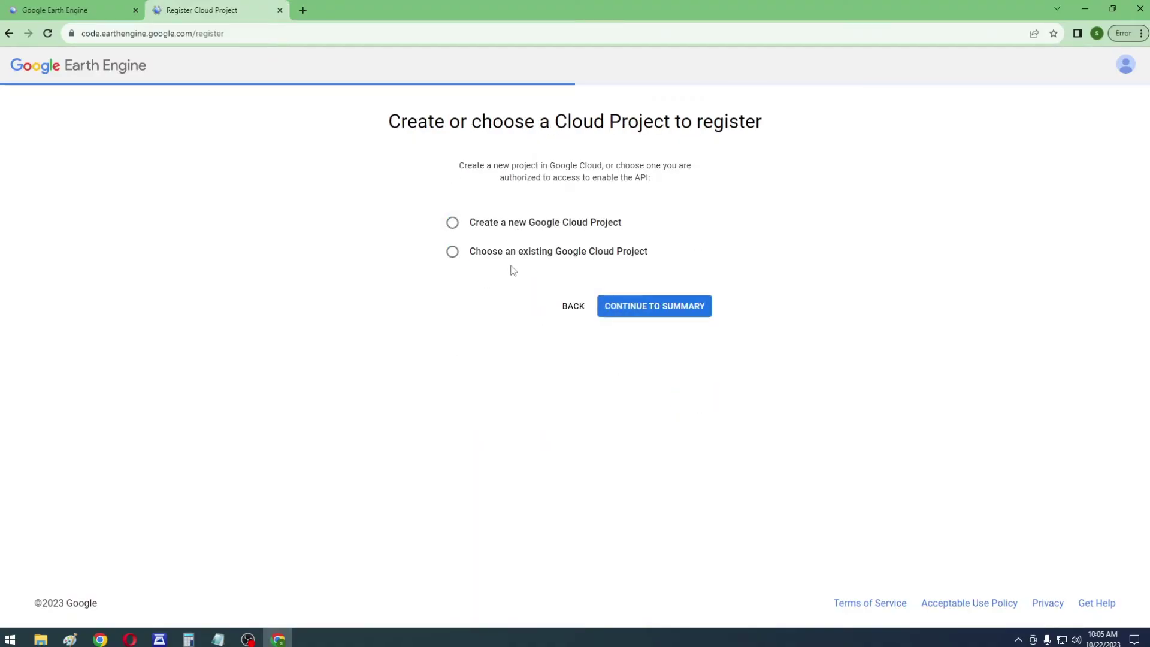
Step: Create a new Cloud Project with ID gee-mymap and continue to the summary
left_click(503, 223)
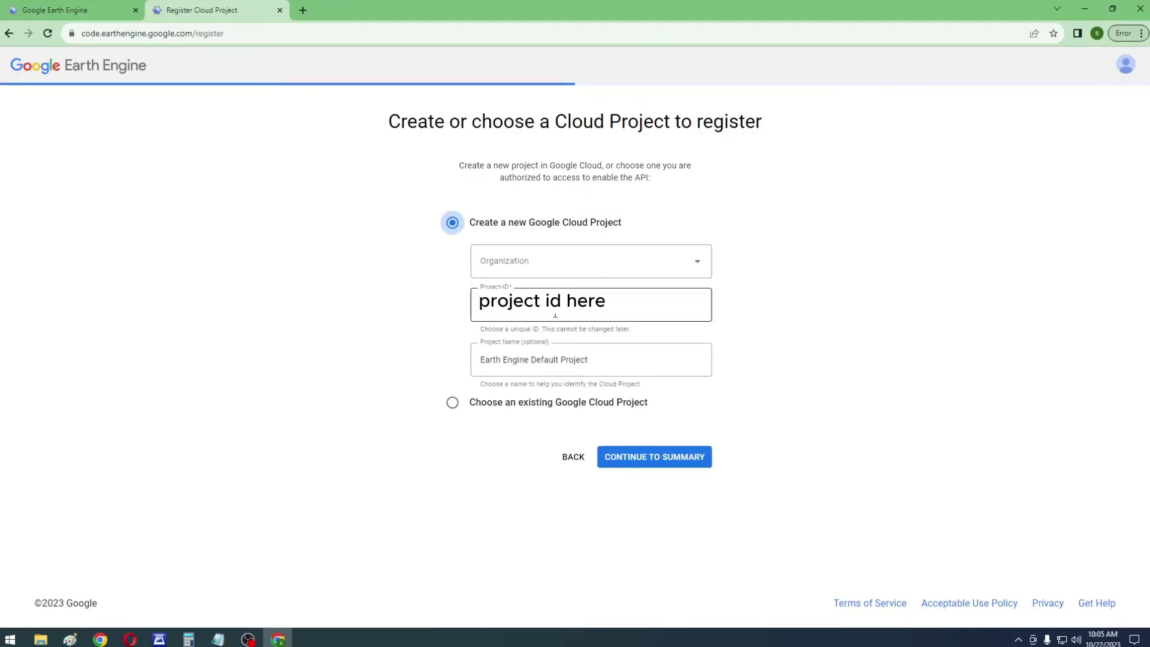
left_click(592, 305)
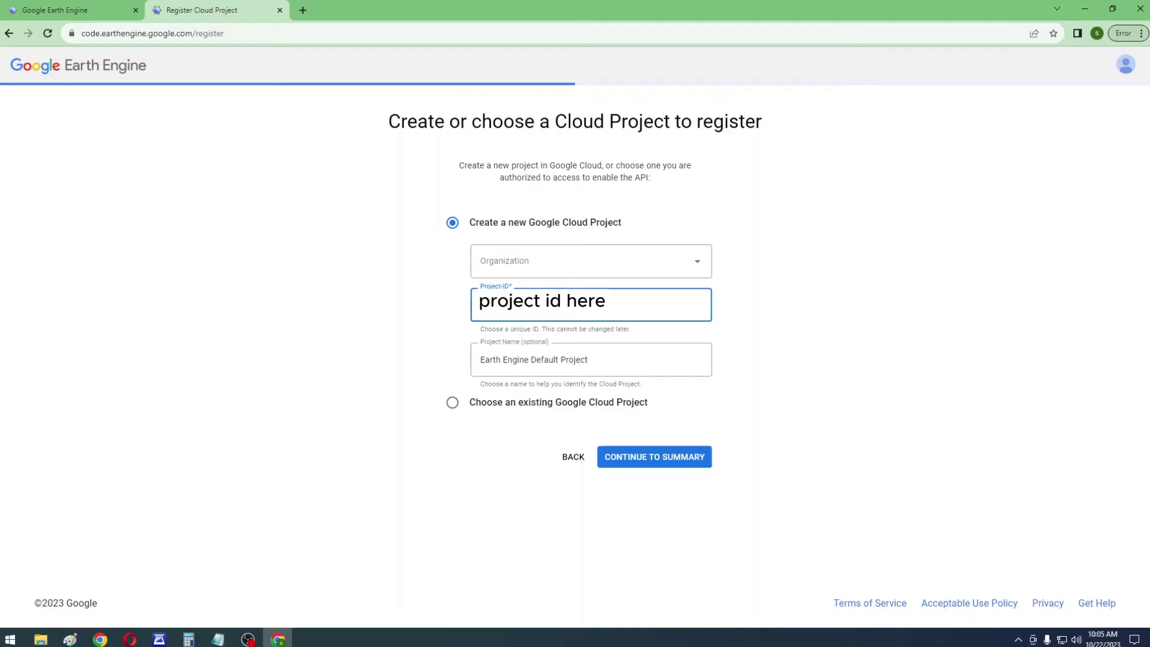
type("g")
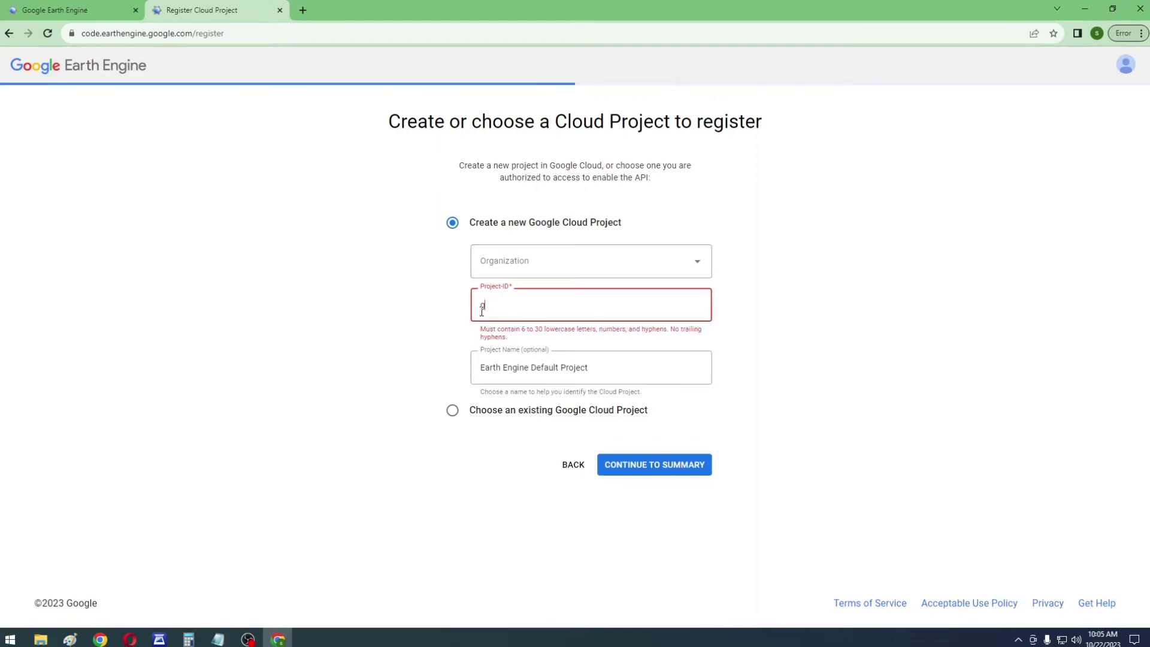
type("ee-m")
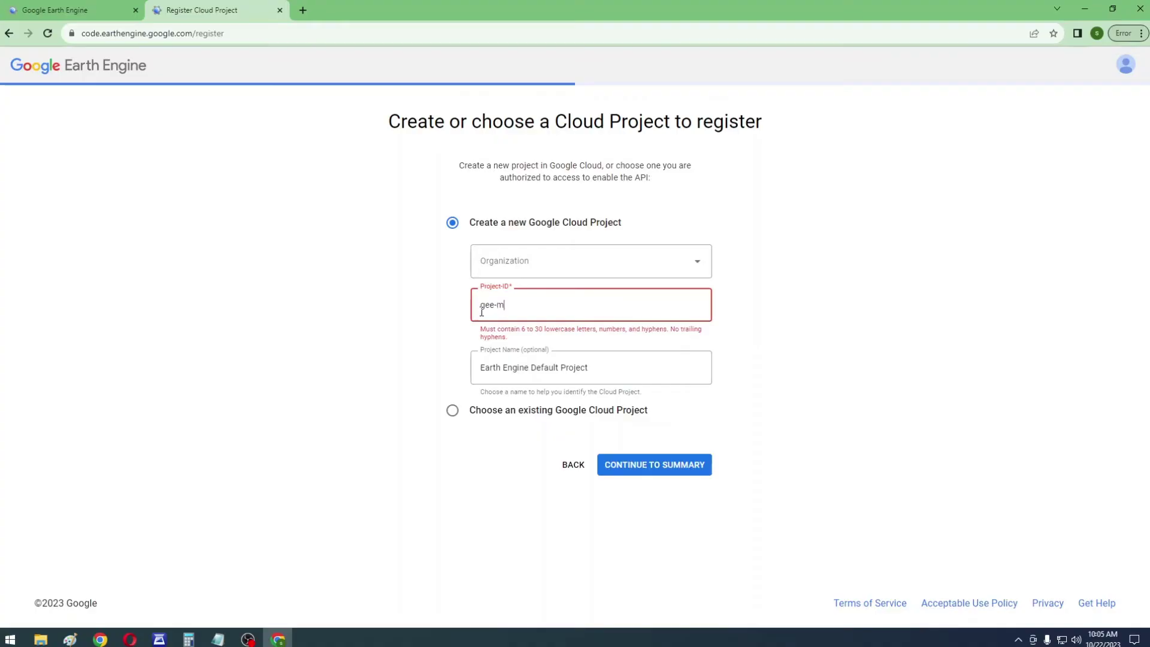
type("y")
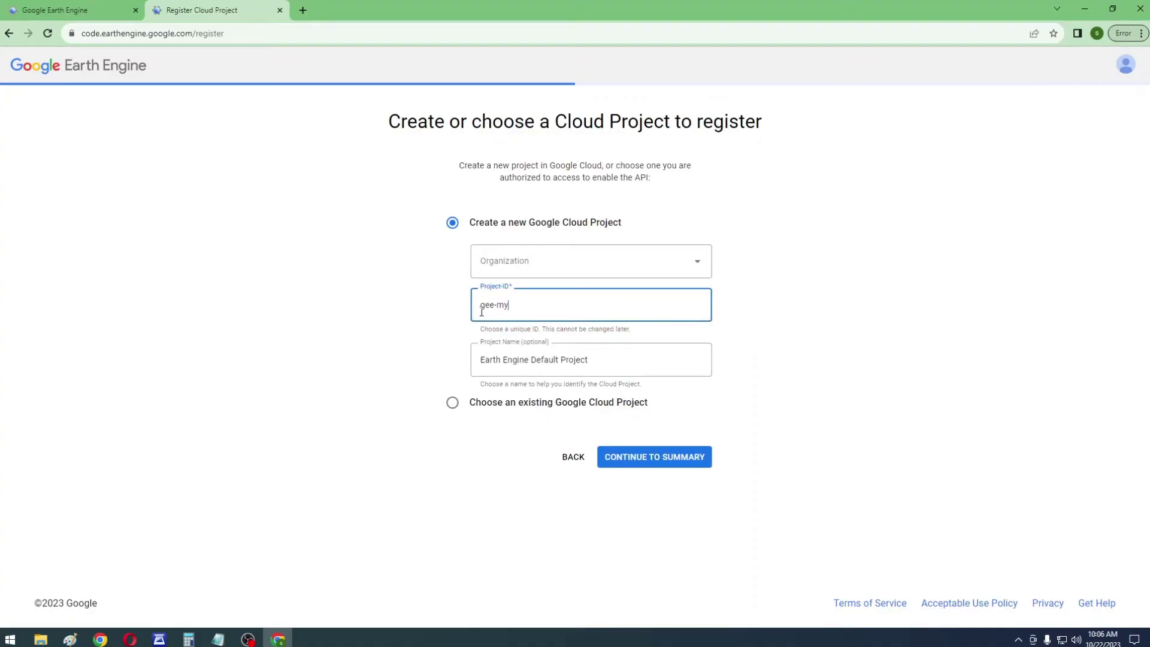
type("map")
left_click(643, 459)
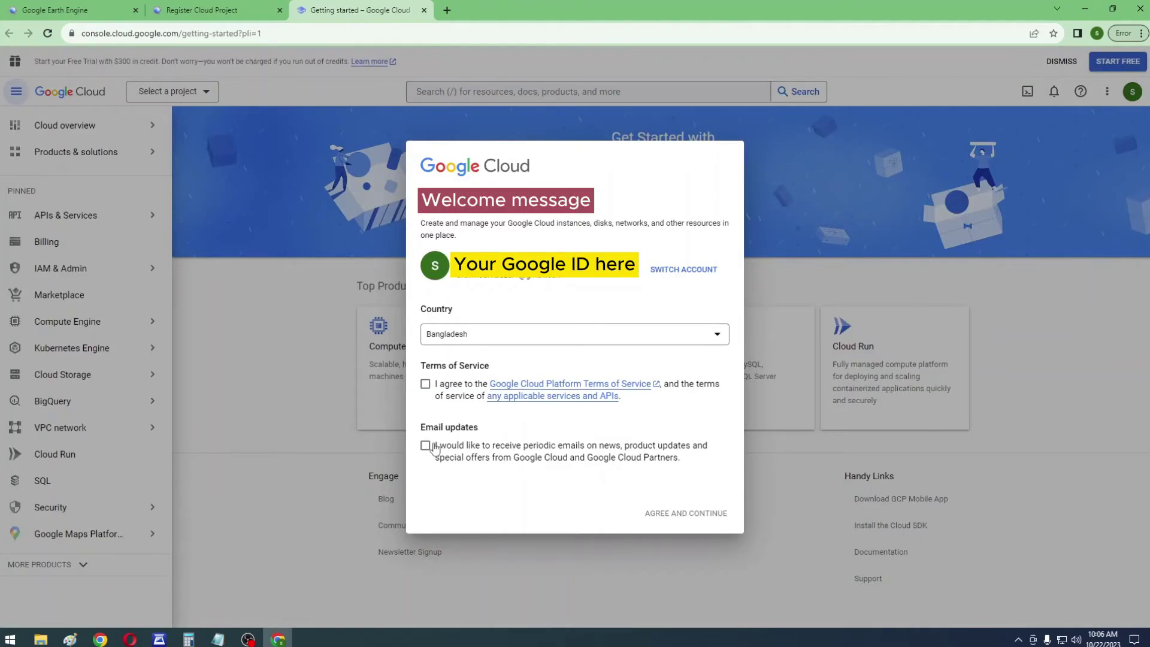
Step: Tick and accept the Google Cloud Terms of Service
left_click(425, 383)
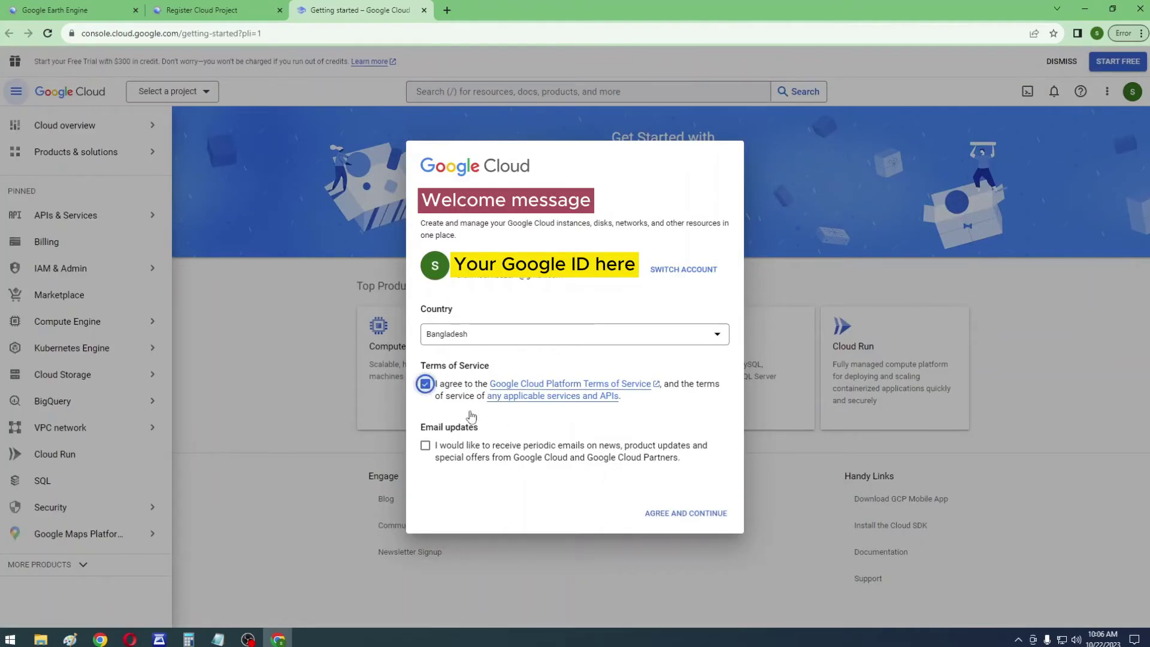
left_click(681, 511)
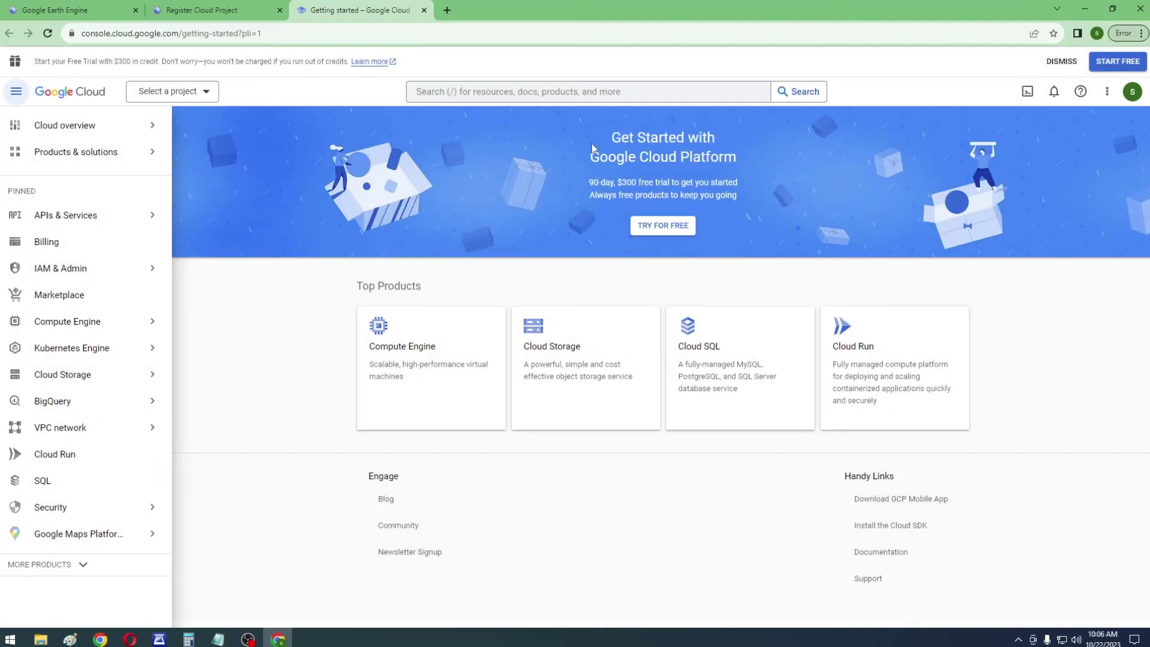
Step: Close Google Cloud, retry the summary and confirm the gee-mymap project details
left_click(424, 10)
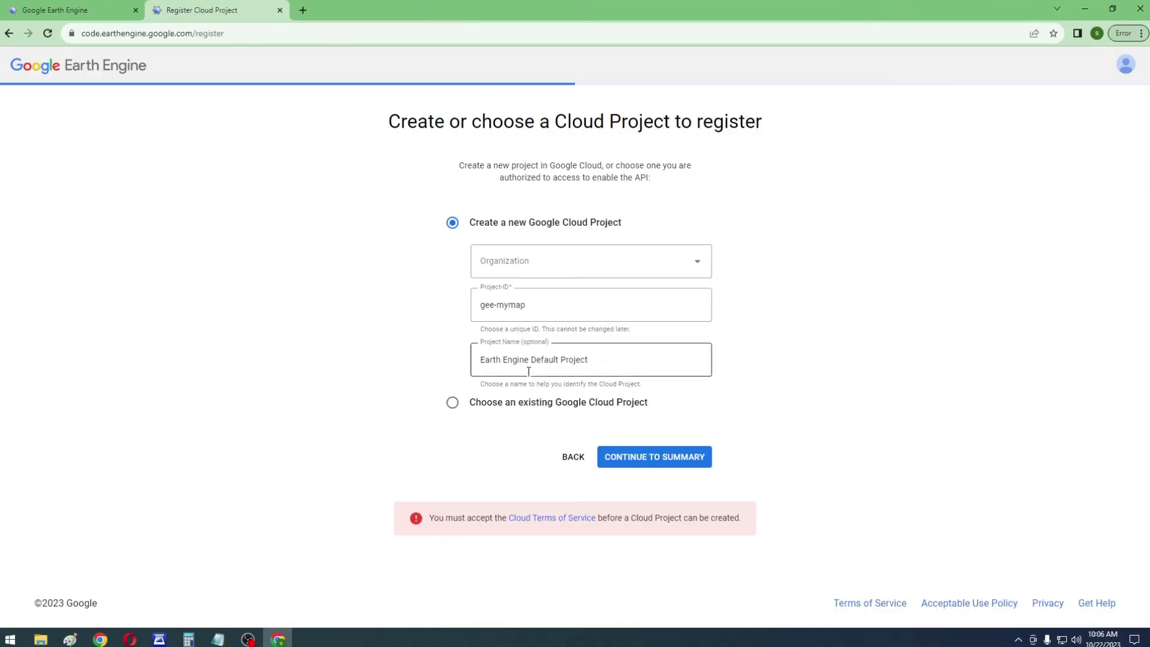
left_click(641, 464)
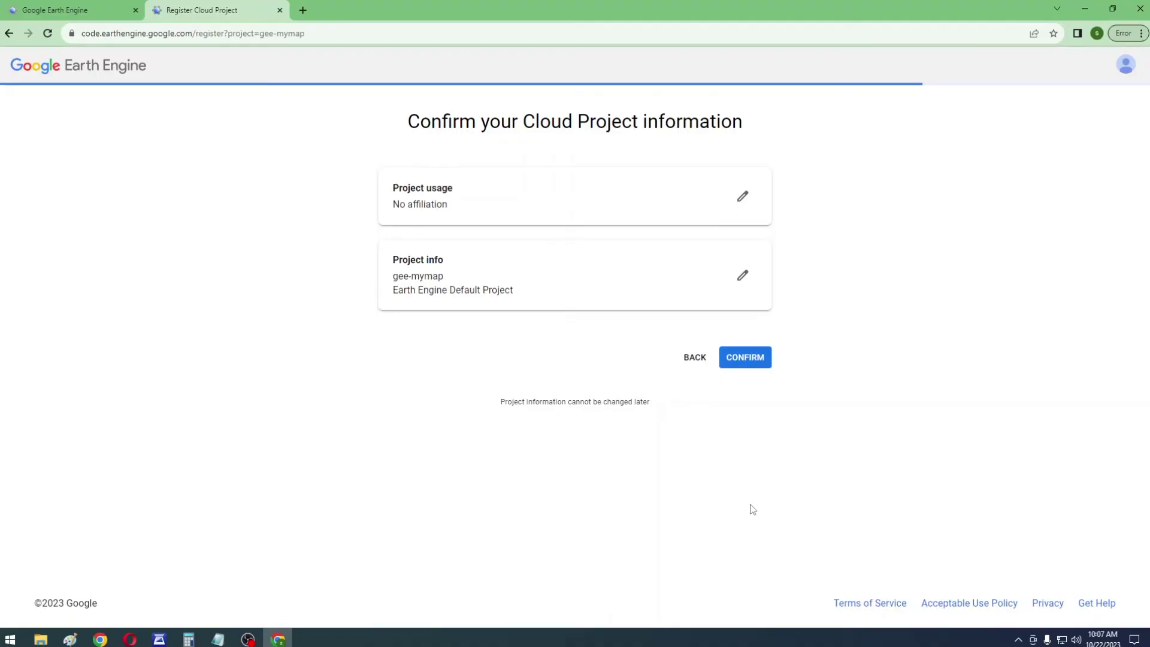
left_click(751, 361)
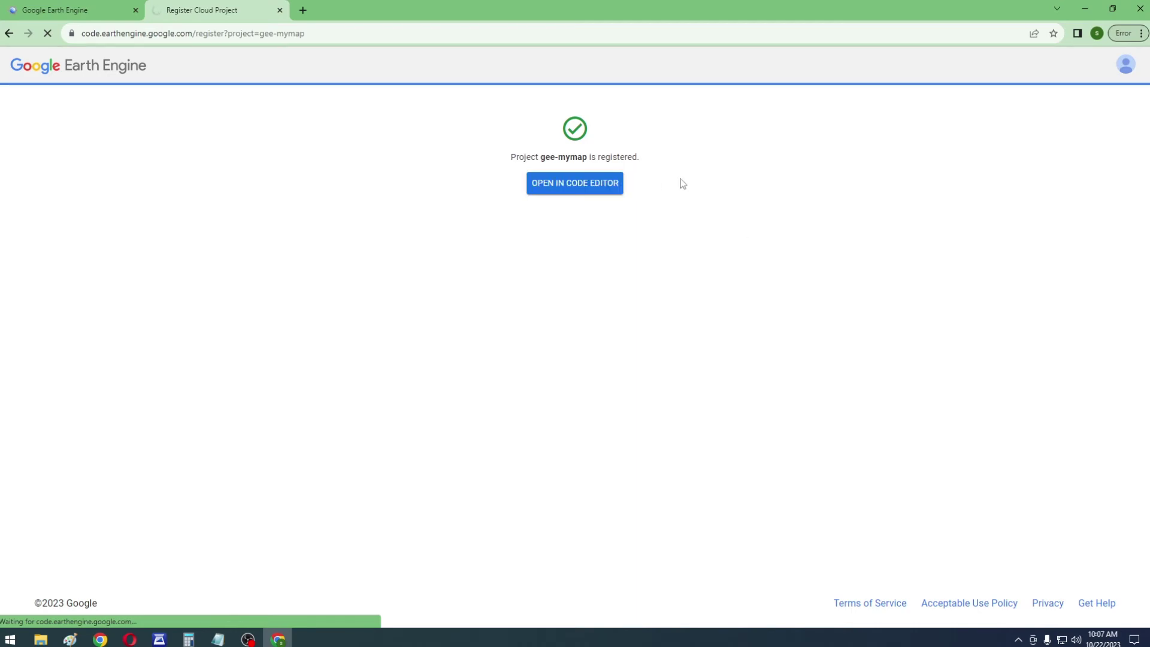
Step: Open gee-mymap in the Code Editor and close the welcome tour
left_click(587, 183)
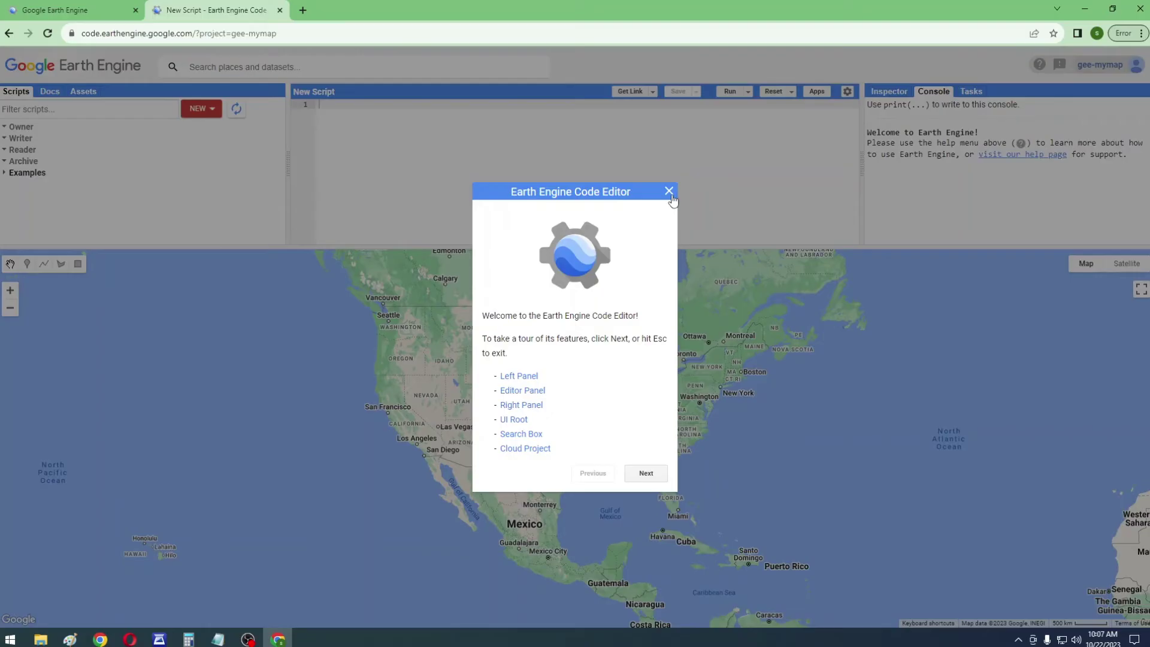
left_click(669, 192)
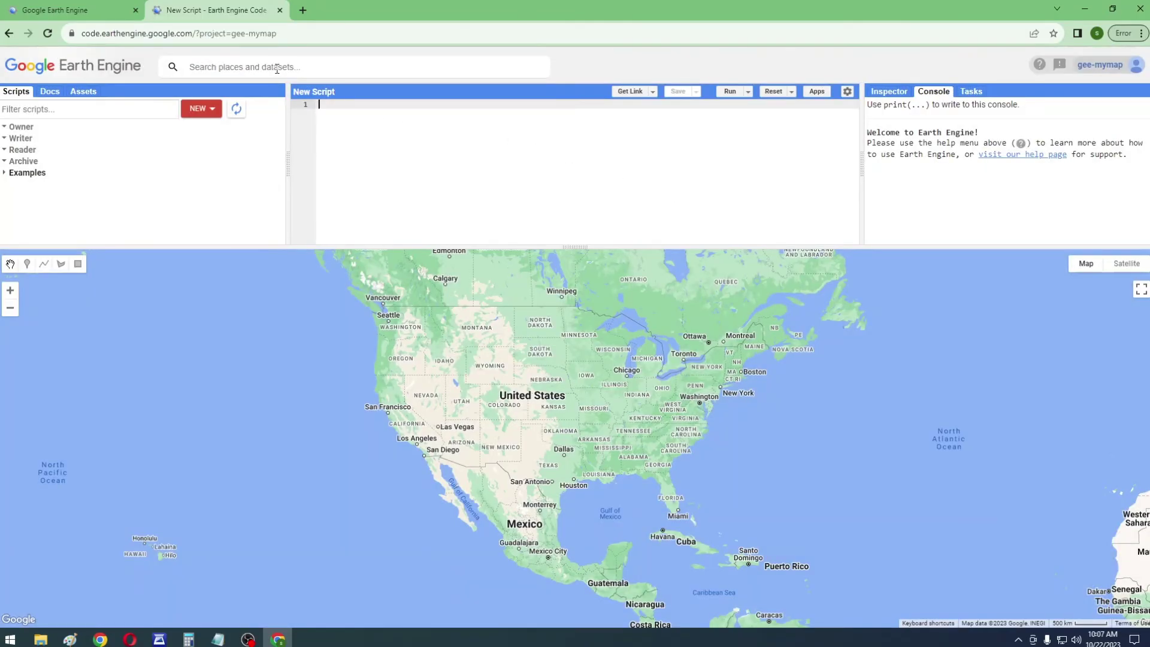
Step: Search 'sentinel 2' and import the Sentinel-2 MSI Level-2A collection into the script
left_click(277, 69)
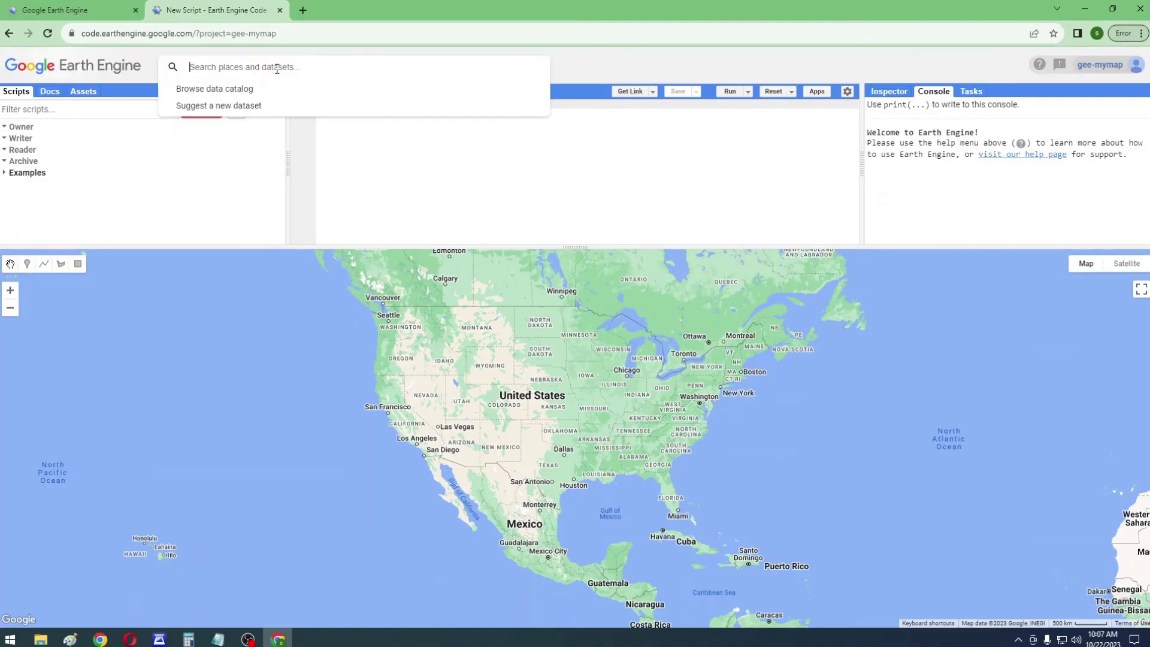
type("sentinel")
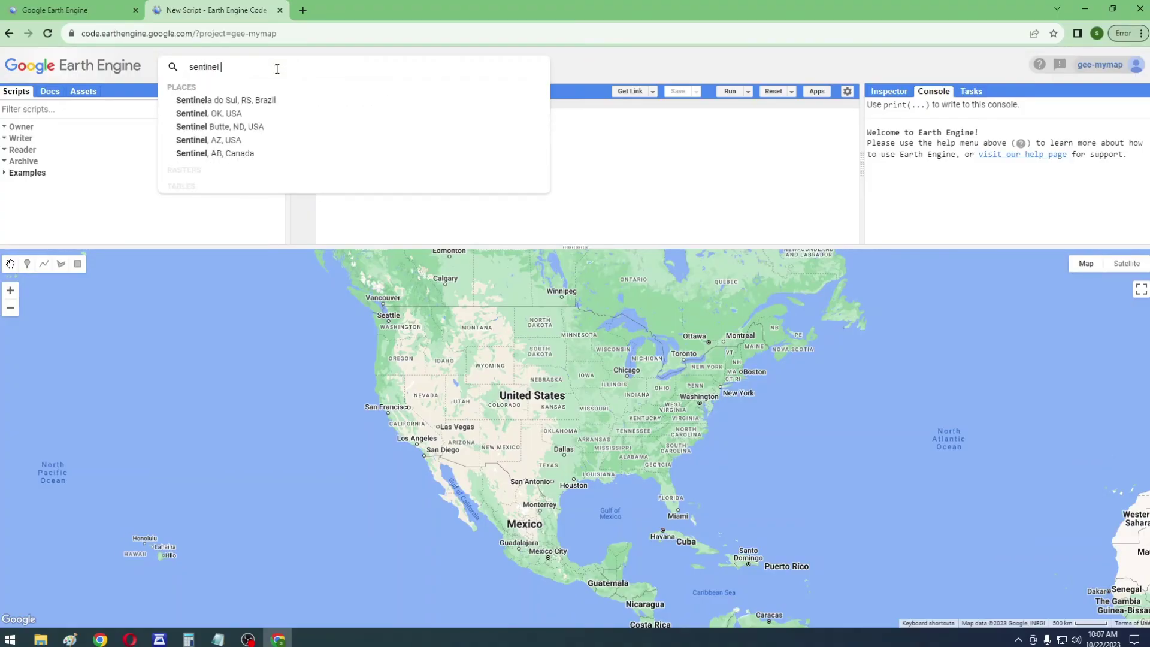
type(" 2")
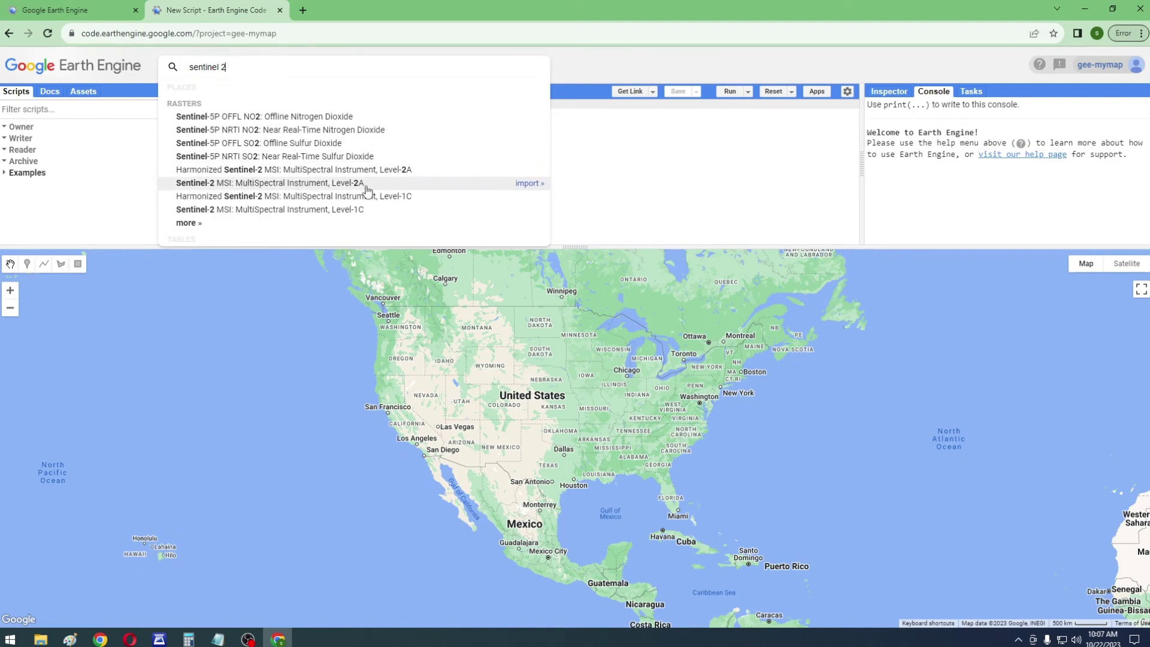
left_click(529, 183)
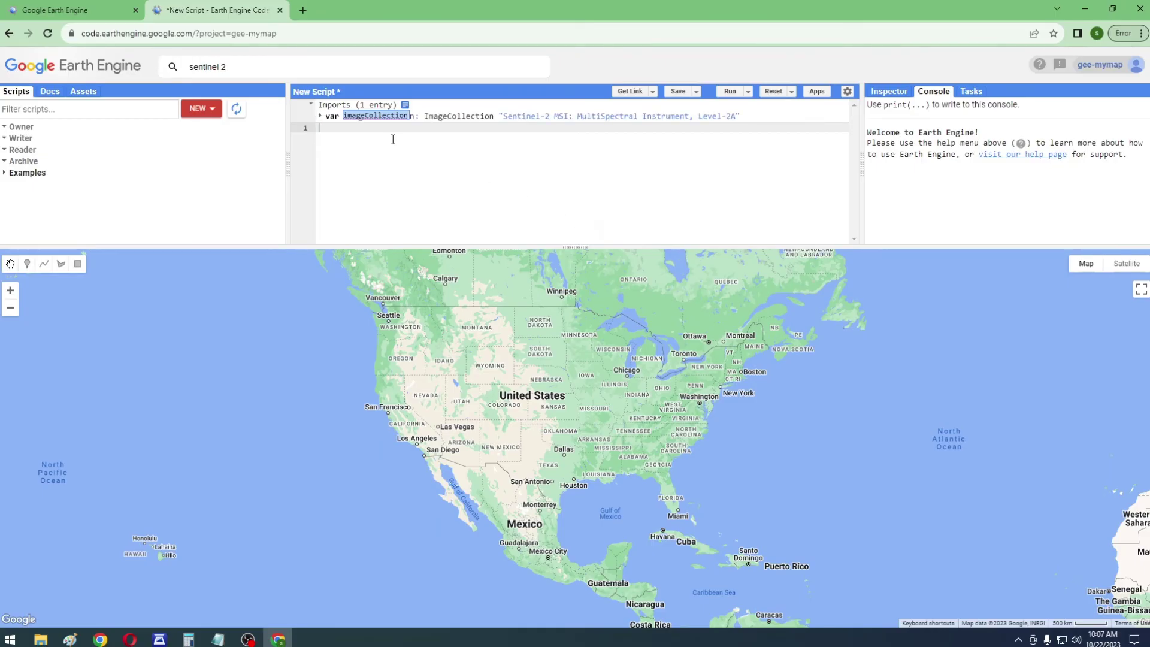
Step: Reopen the Sentinel-2 Level-2A dataset details and view its image properties and terms of use
left_click(252, 67)
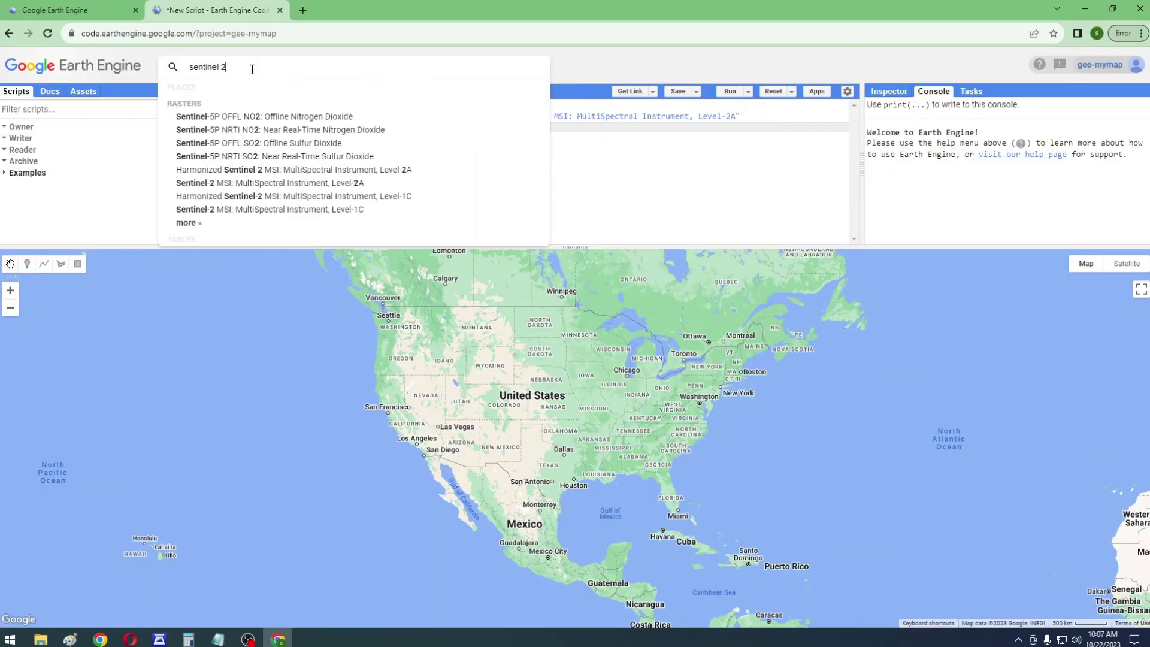
left_click(257, 189)
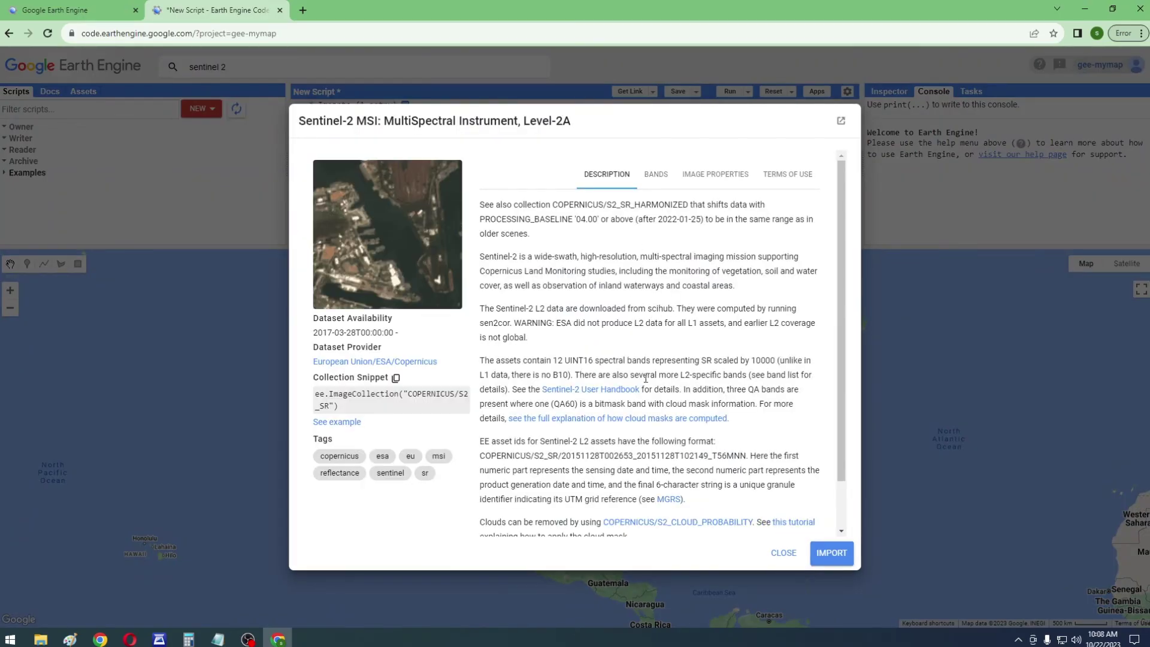
left_click(715, 174)
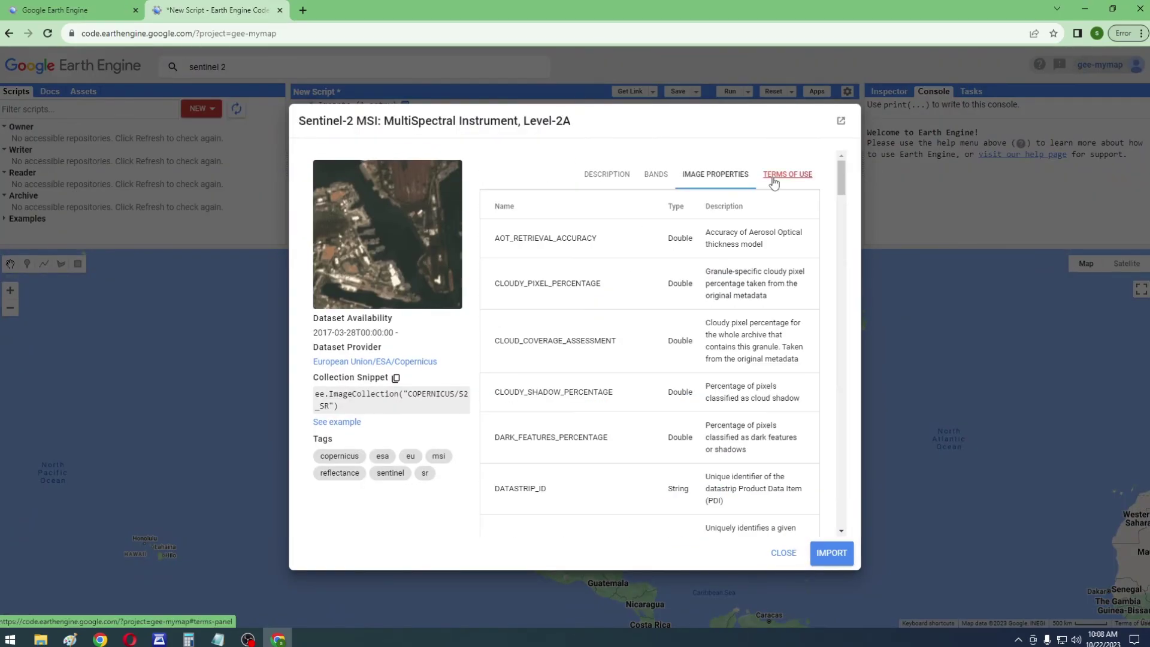
left_click(788, 173)
Step: Open the COPERNICUS/S2_SR catalog page in a new tab and scroll to its Explore with Earth Engine example code
left_click(841, 120)
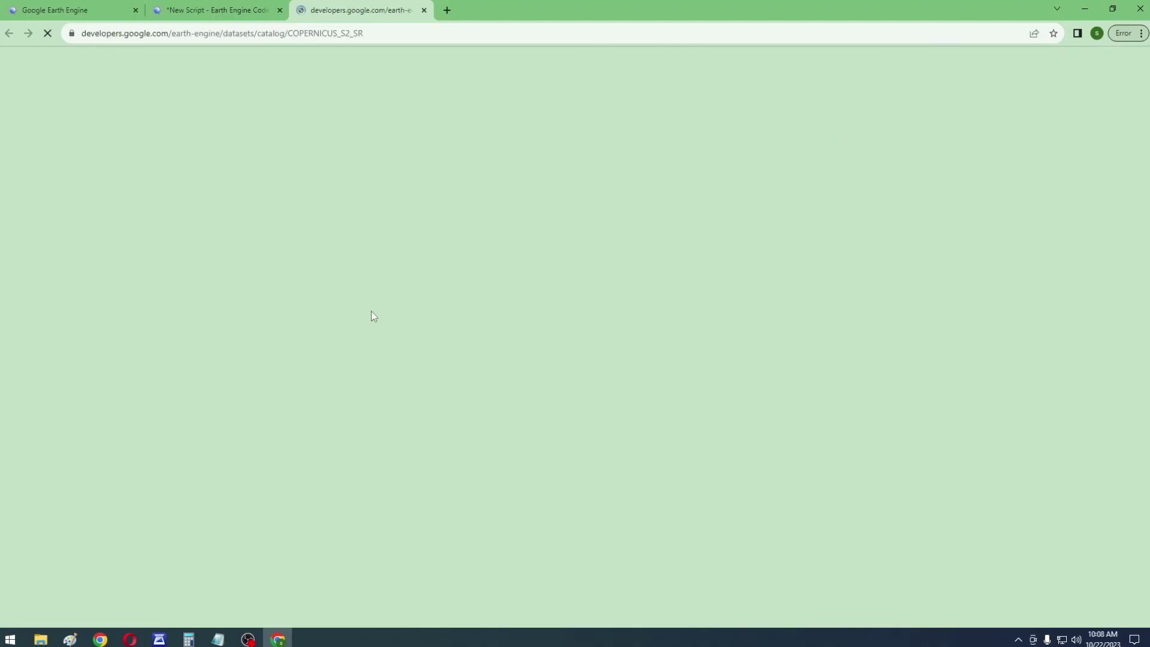
scroll(380, 338, "down", 3)
scroll(380, 337, "down", 10)
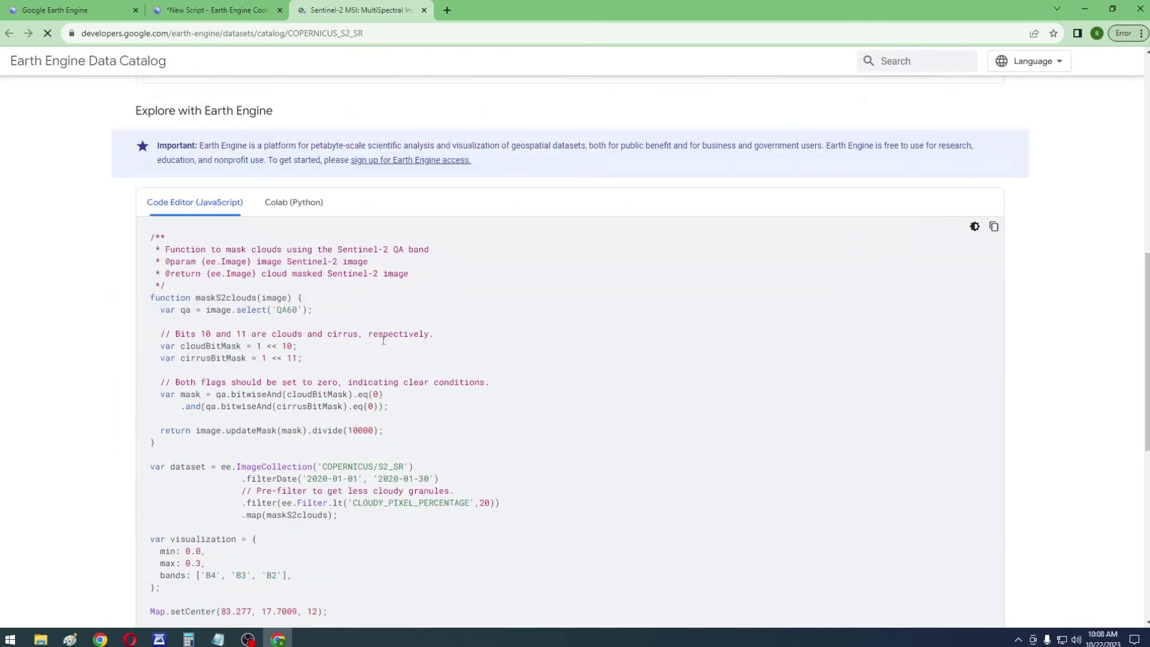
scroll(364, 334, "up", 3)
scroll(270, 390, "up", 2)
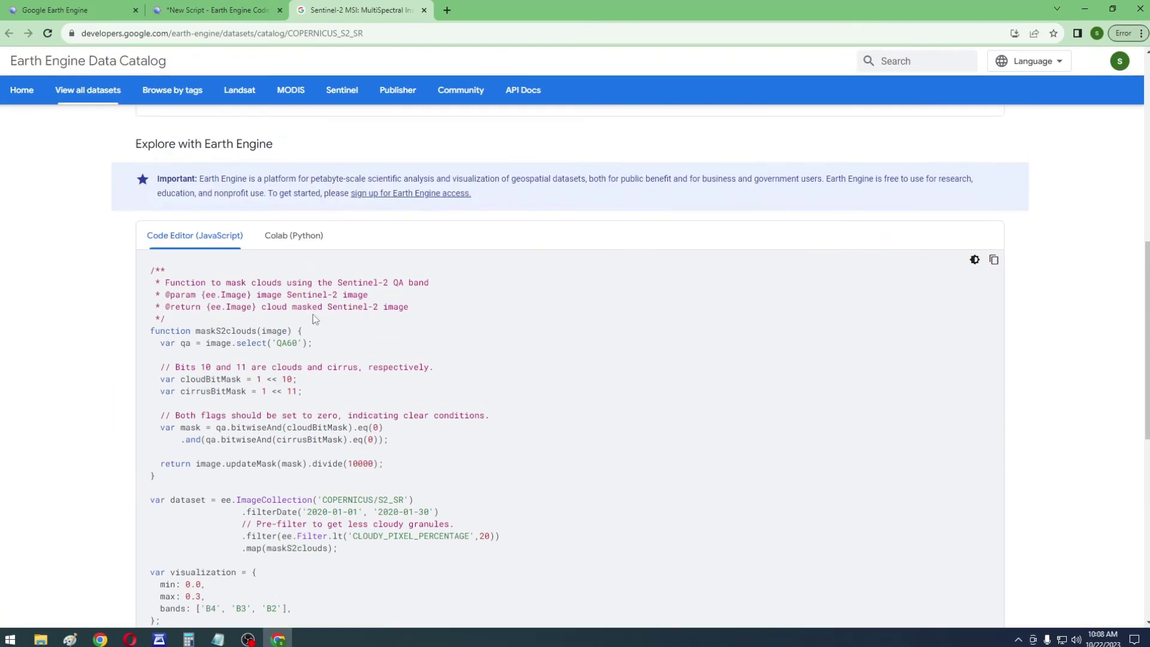
scroll(372, 332, "down", 1)
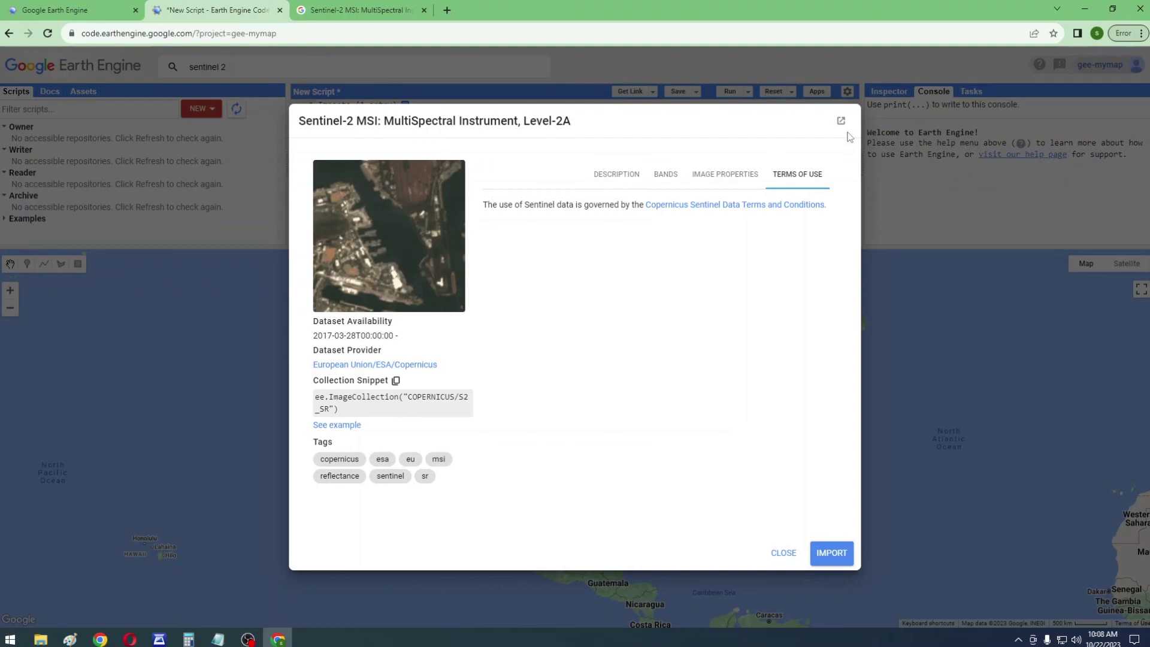
Step: Paste the Sentinel-2 cloud-masking example and run it, centring the map on Visakhapatnam (83.277, 17.7009)
left_click(827, 552)
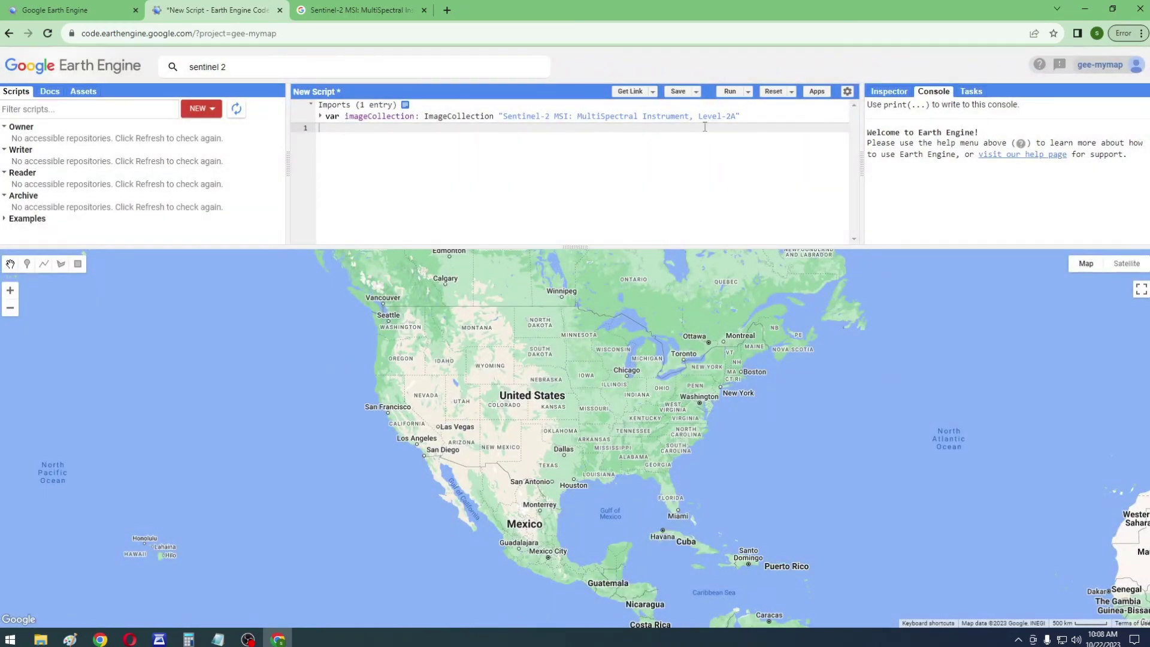
key("ctrl+v")
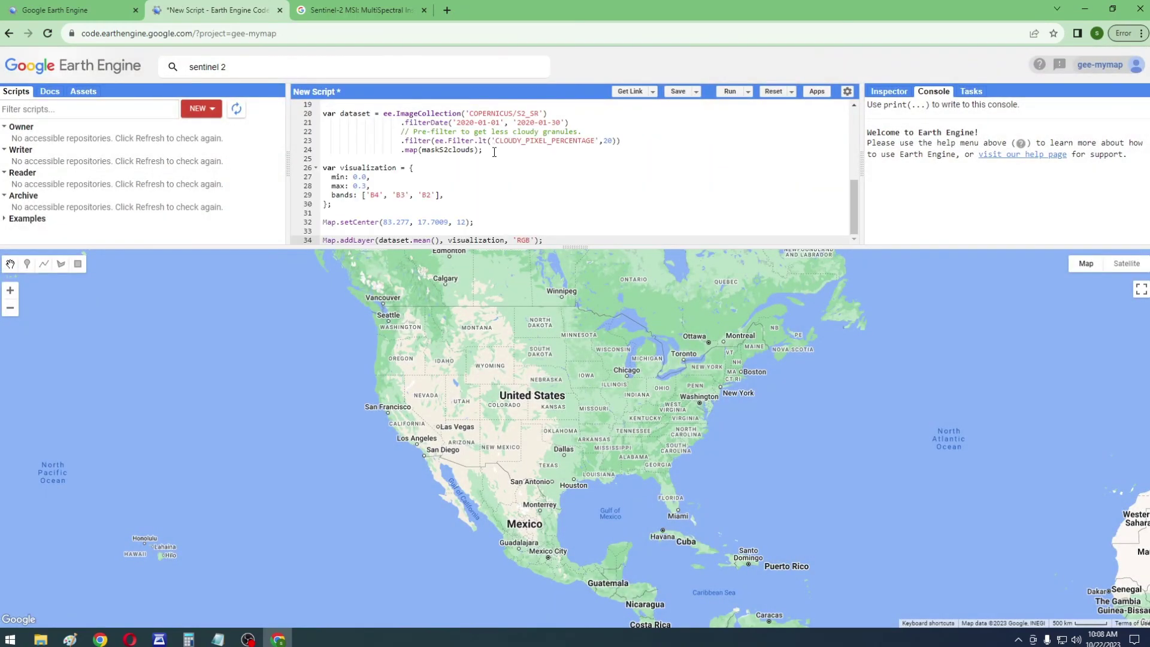
left_click(729, 91)
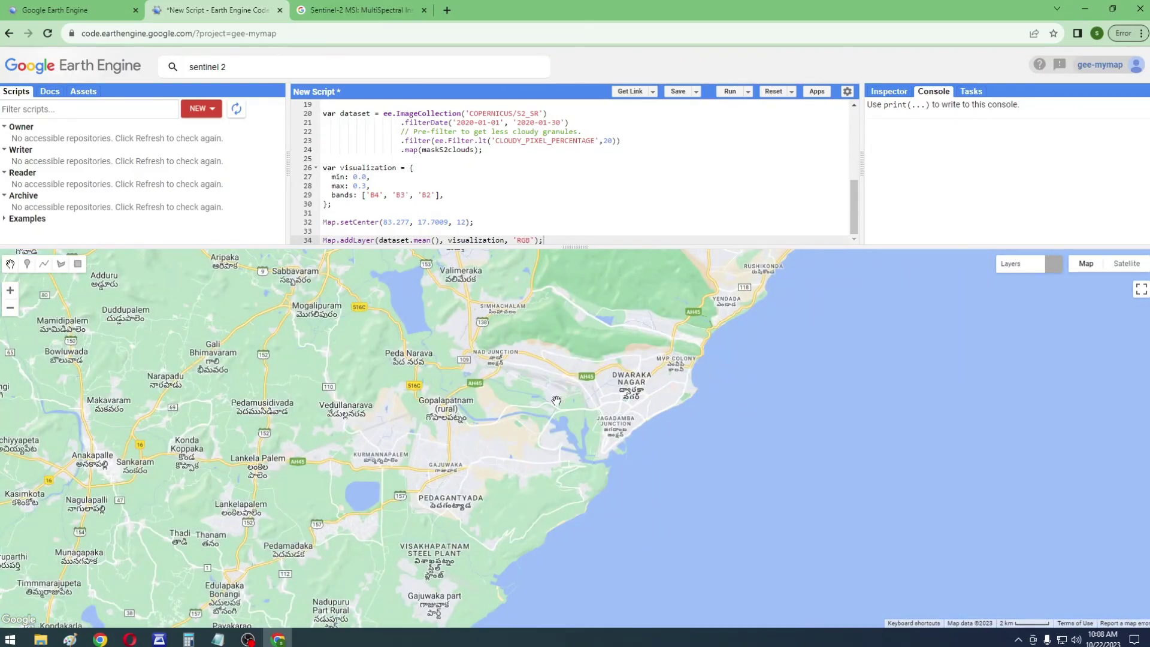